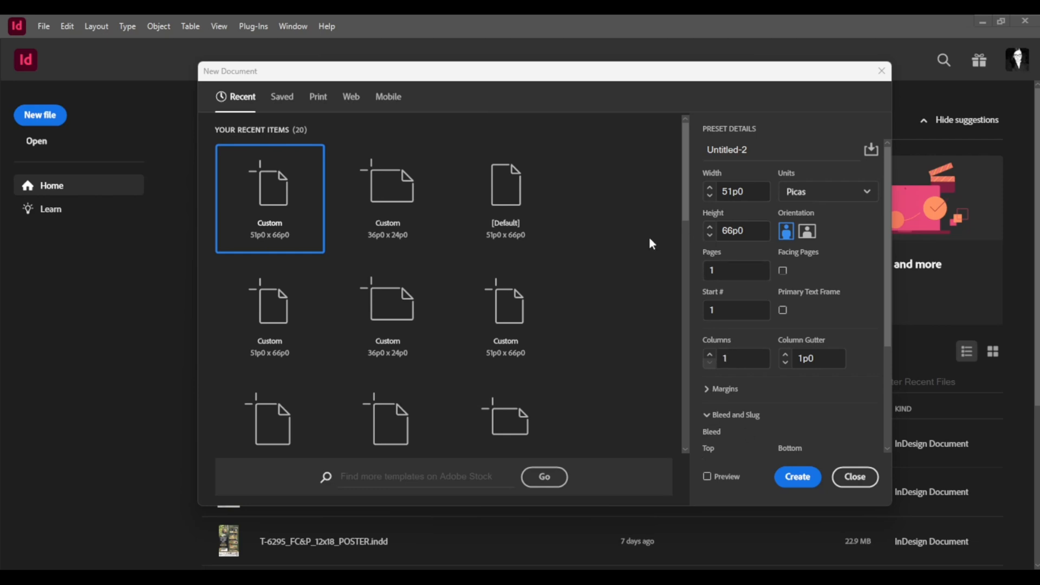
Set the new document's measurement units to inches.
click(821, 192)
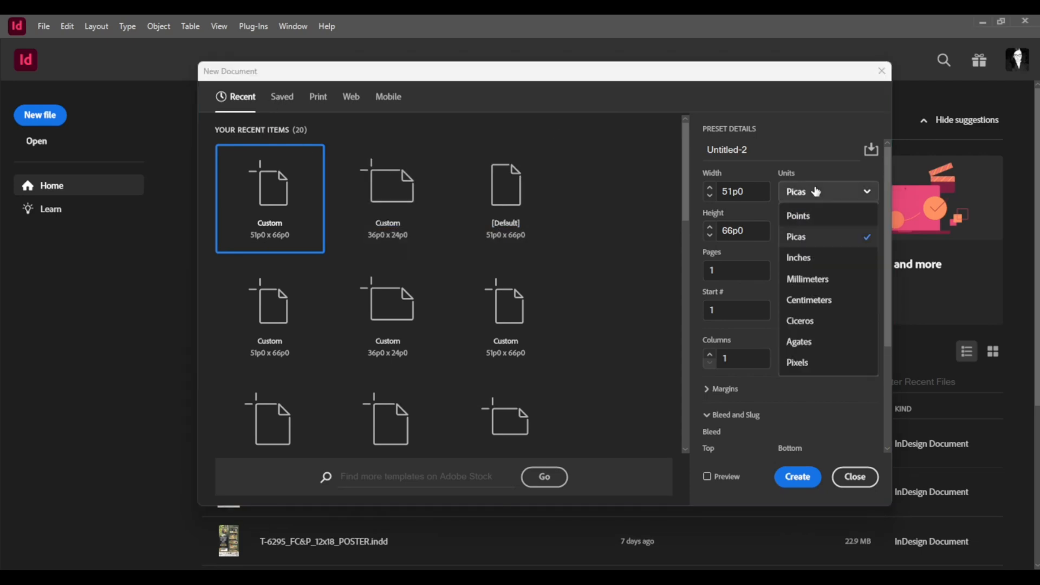
click(813, 260)
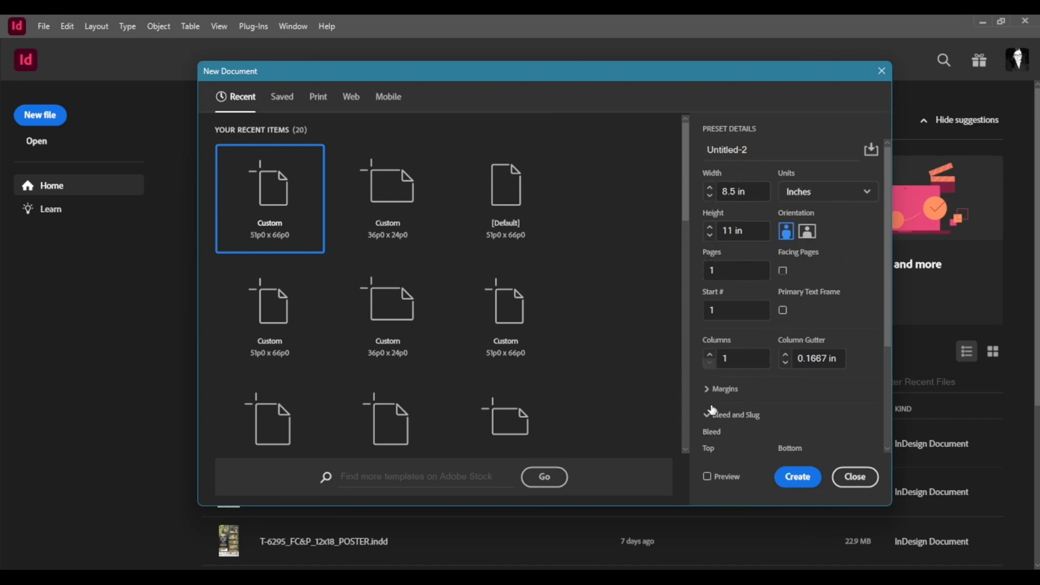
scroll(712, 410, down, 3)
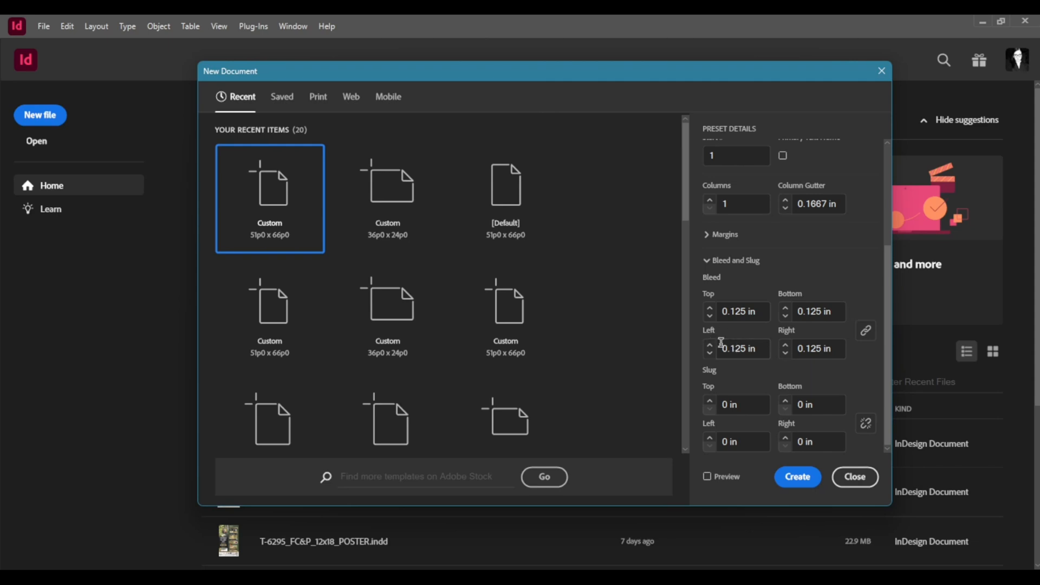
scroll(708, 354, up, 3)
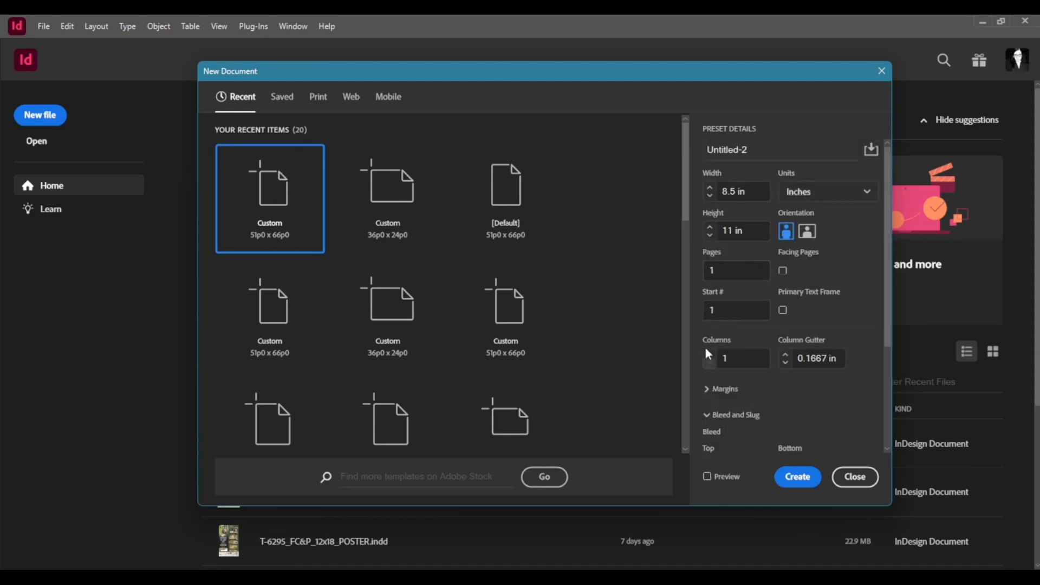
Set all four margins of the new document to 0.325 in.
click(718, 389)
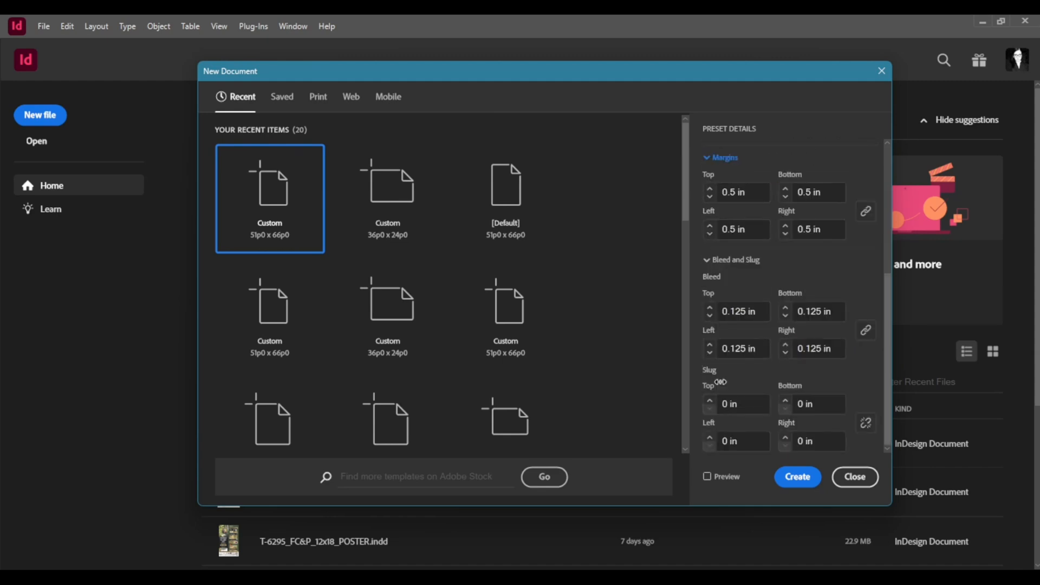
click(744, 191)
text(0.325)
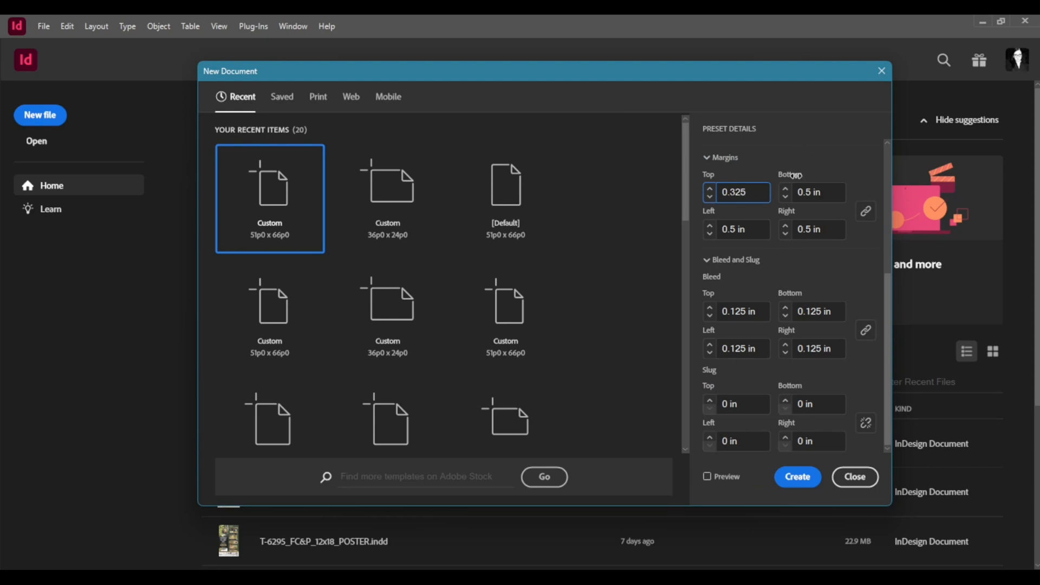
key(Tab)
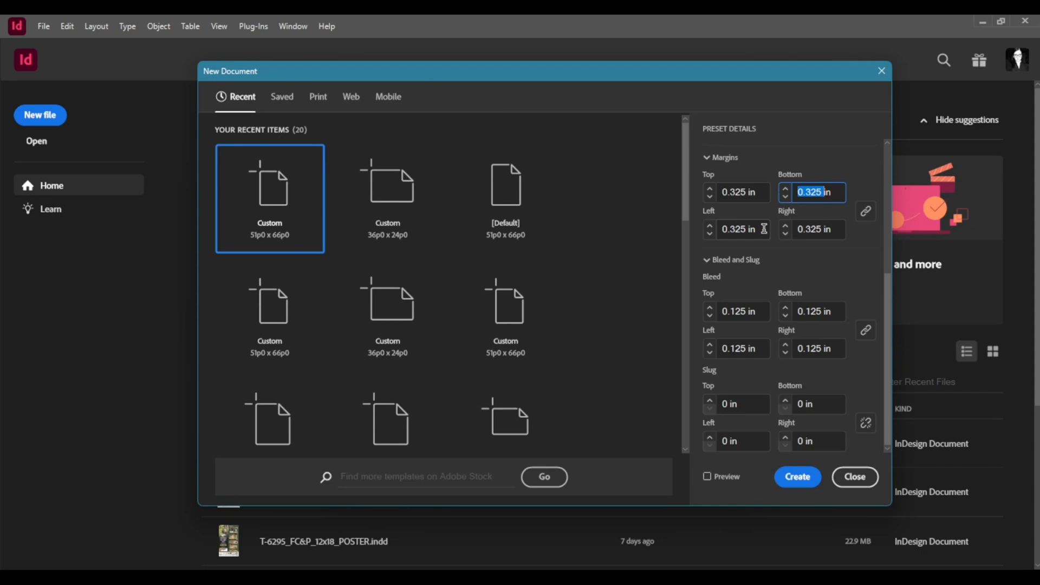
click(701, 169)
click(707, 158)
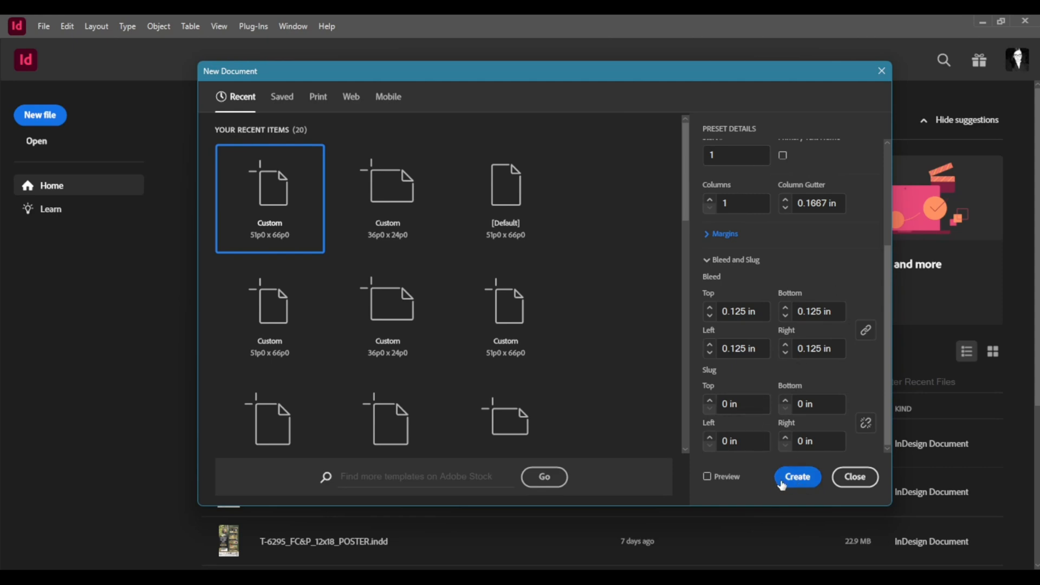
Turn on the new document preview and move the dialog aside to check the page's margins and bleed.
click(718, 476)
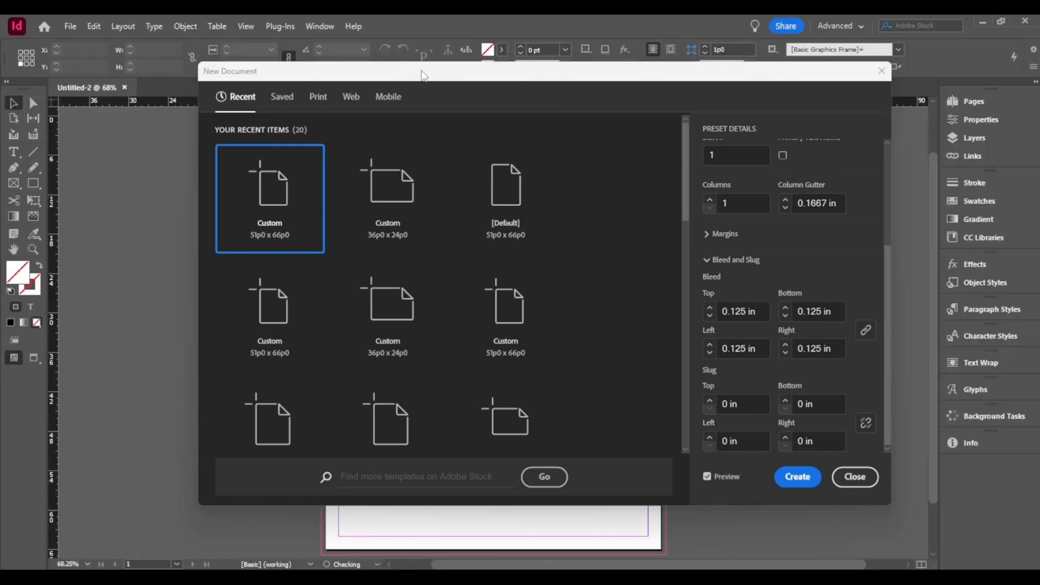
drag(424, 75, 678, 117)
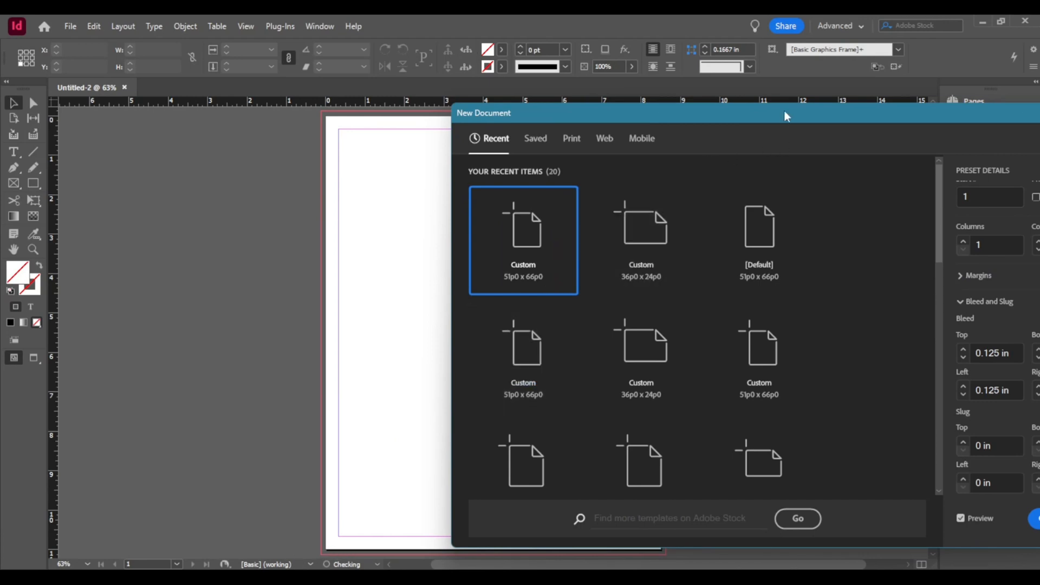
drag(784, 112, 518, 77)
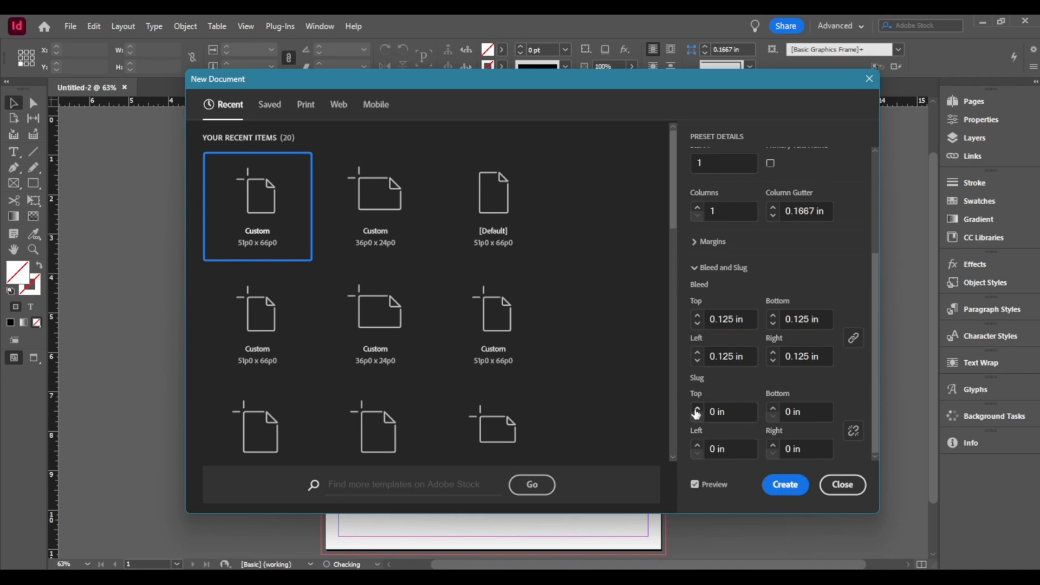
Set only the bottom slug to 2 in and create the document.
double_click(737, 412)
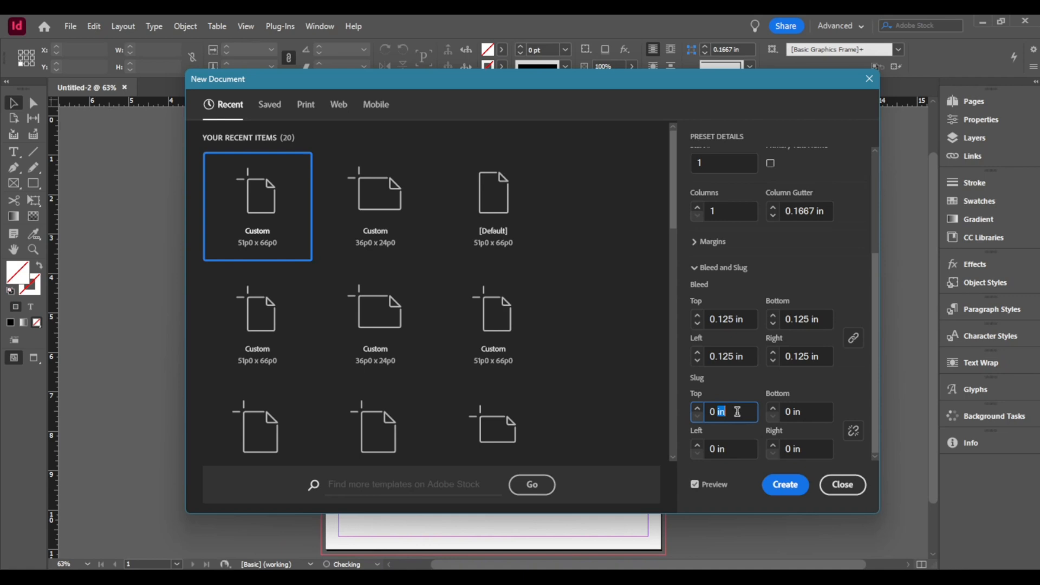
drag(737, 412, 699, 412)
text(2)
click(823, 410)
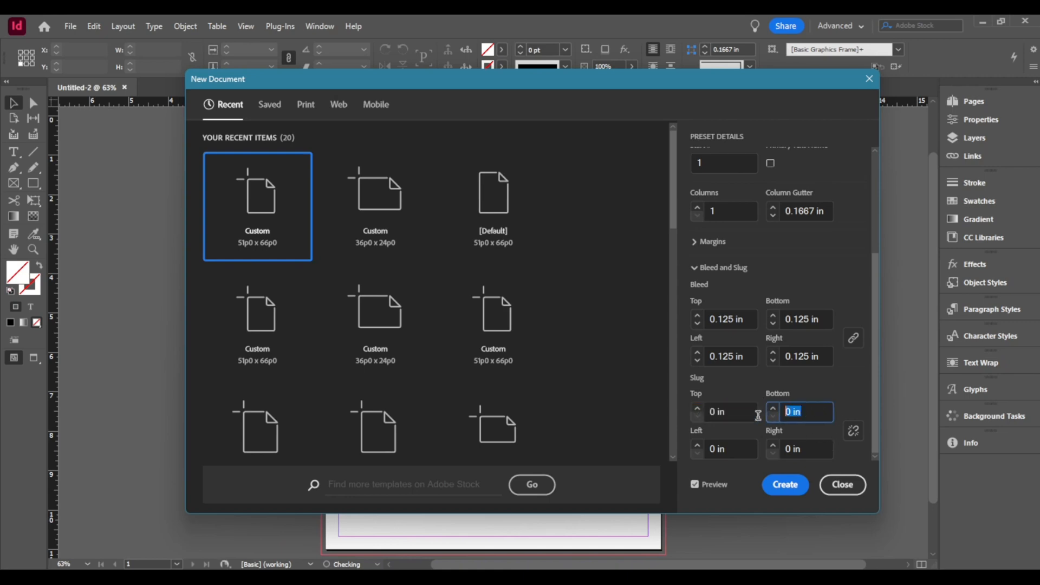
text(2)
click(786, 488)
Draw a rectangle about 4.8 by 2.56 in starting at the left bleed line near the page's upper edge, and fill it with cyan.
scroll(616, 347, down, 4)
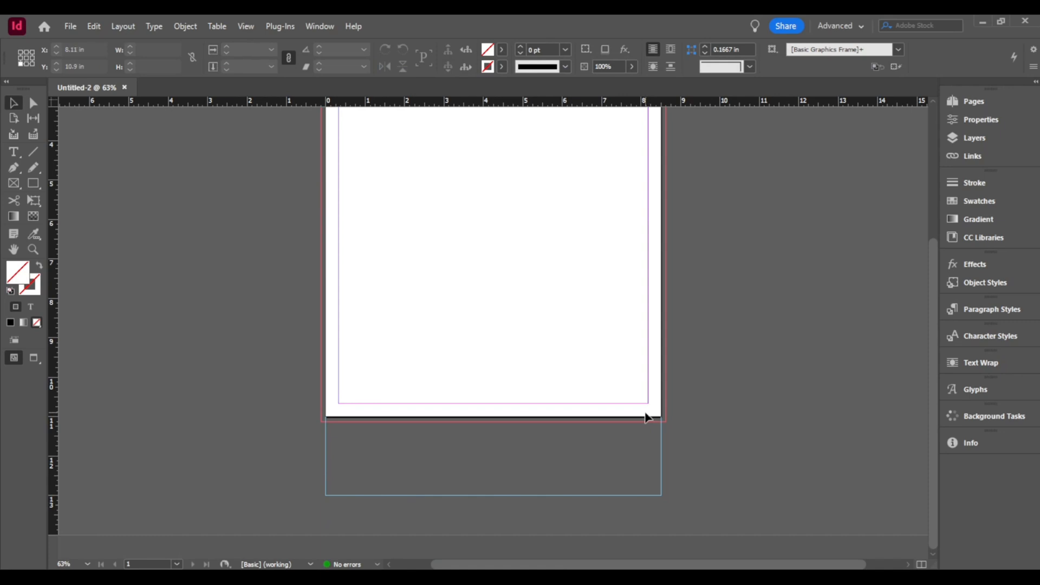
scroll(564, 477, up, 5)
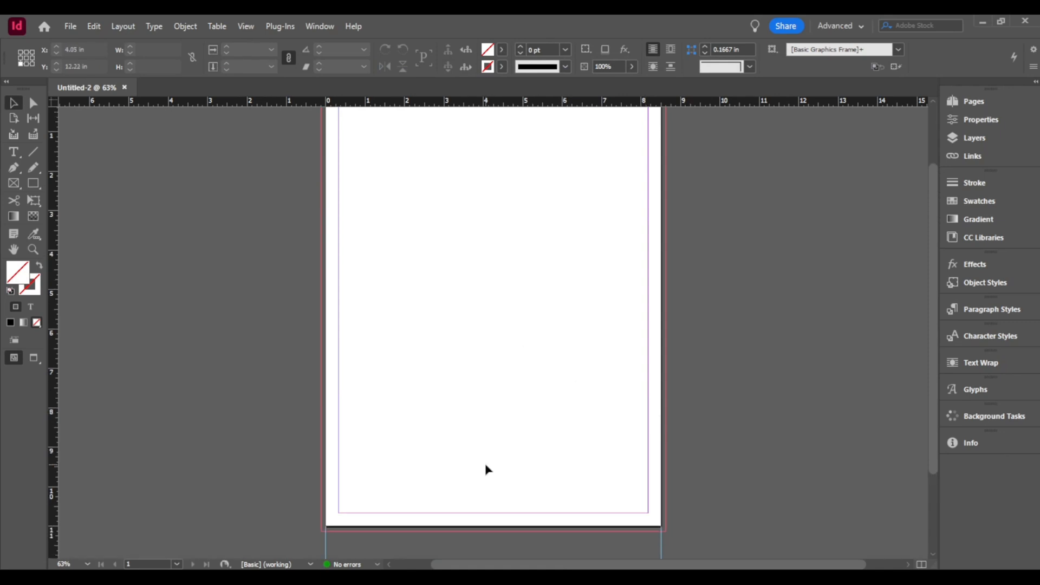
key(z)
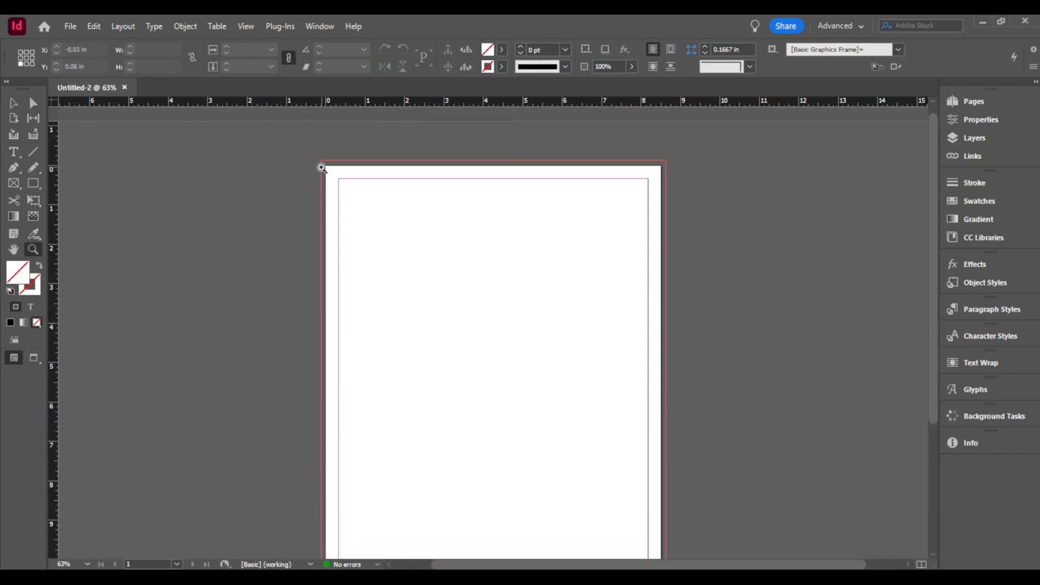
click(628, 382)
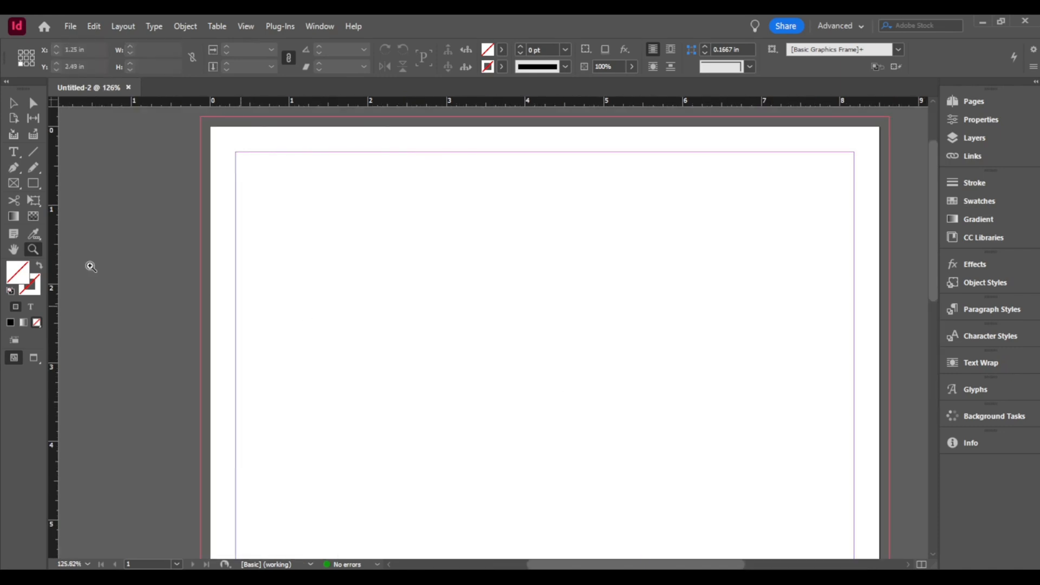
click(33, 183)
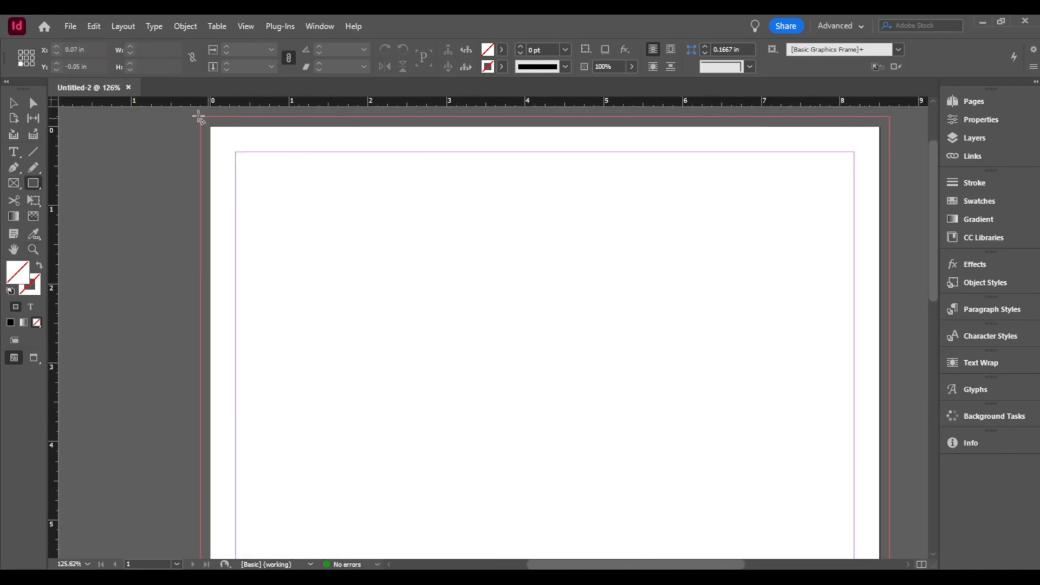
drag(200, 174, 578, 375)
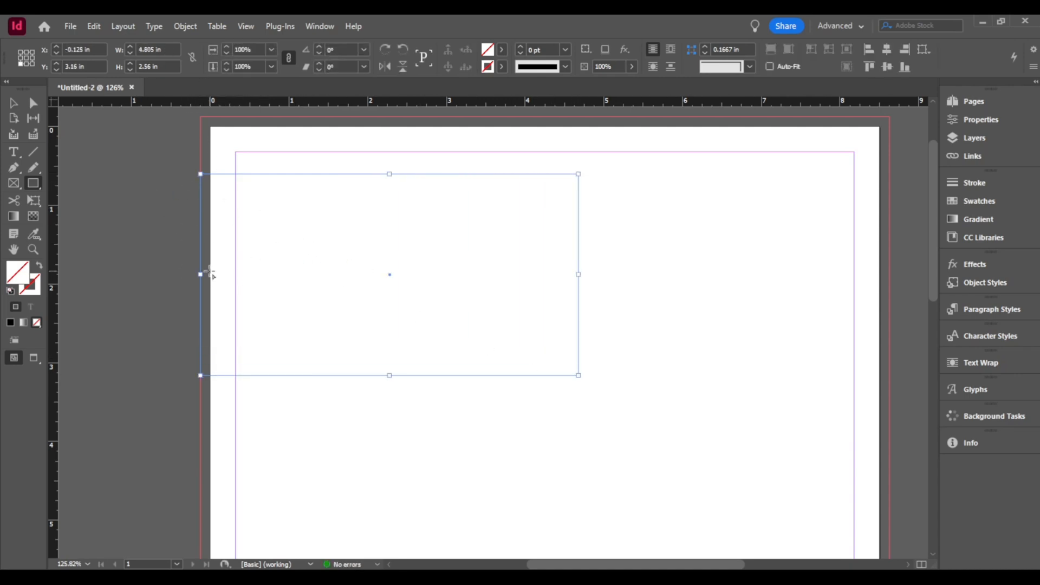
click(501, 50)
click(406, 147)
Pull the cyan rectangle's left edge in to the page edge and extend it back out to the bleed line.
click(13, 103)
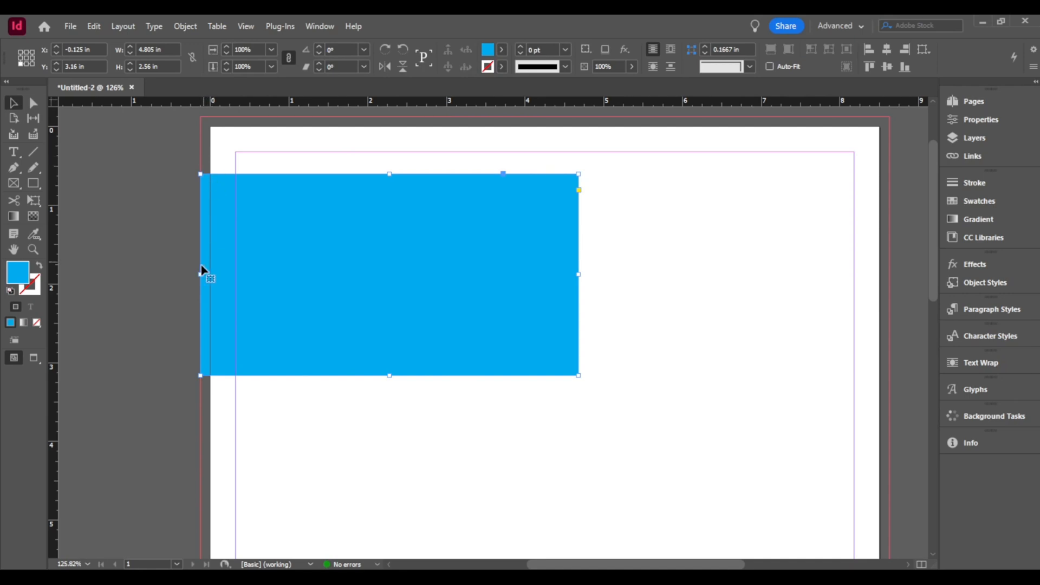
mouse_move(200, 275)
mouse_down()
mouse_move(236, 274)
mouse_move(210, 281)
mouse_up()
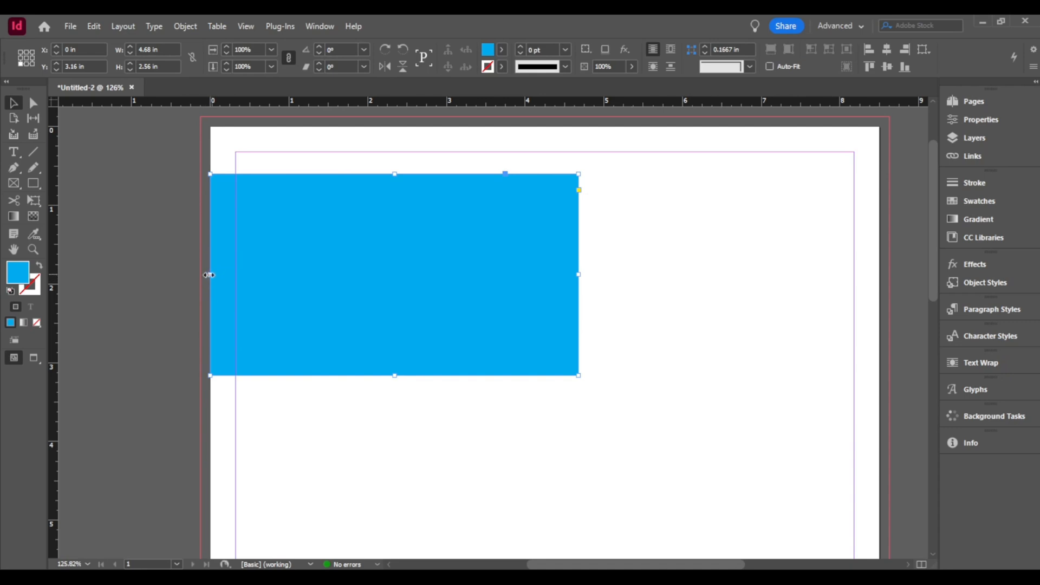
drag(210, 274, 200, 274)
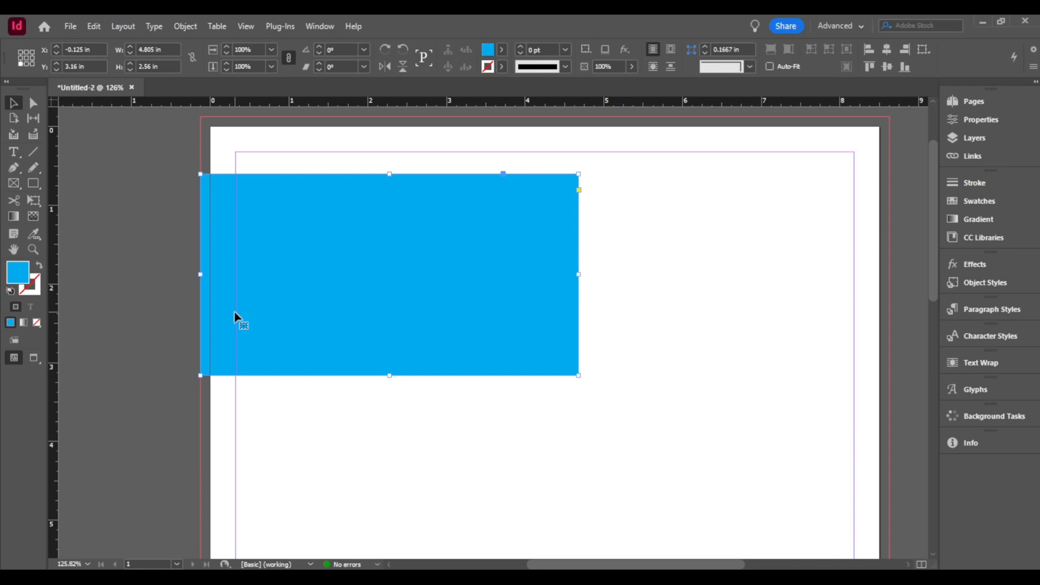
Add a text frame about 4.24 by 1.19 in inside the bottom slug area with the lines "date", "filwname" and "PMS:".
scroll(452, 450, down, 10)
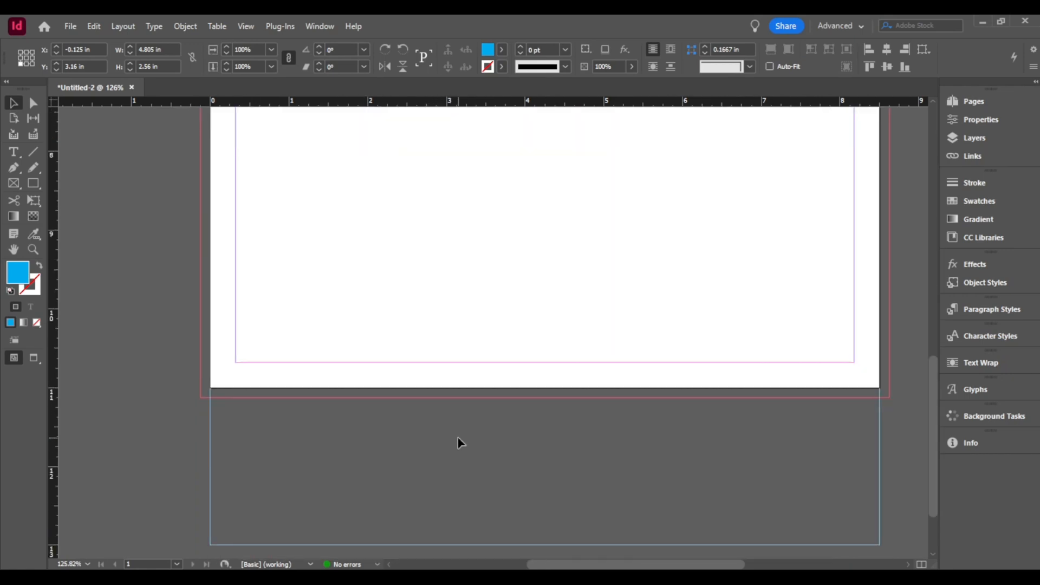
scroll(458, 440, down, 1)
click(14, 151)
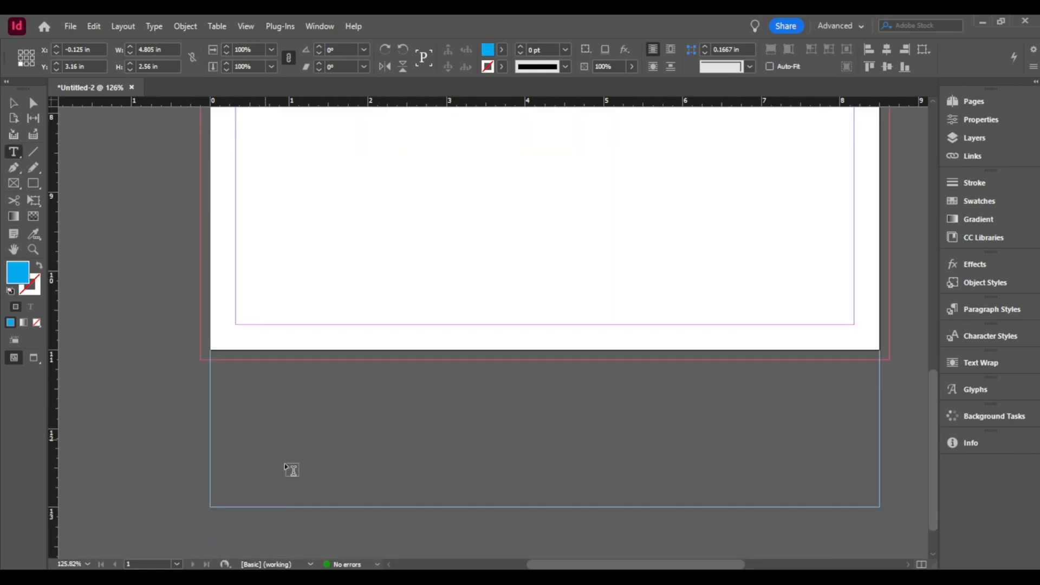
drag(236, 389, 570, 481)
text(da)
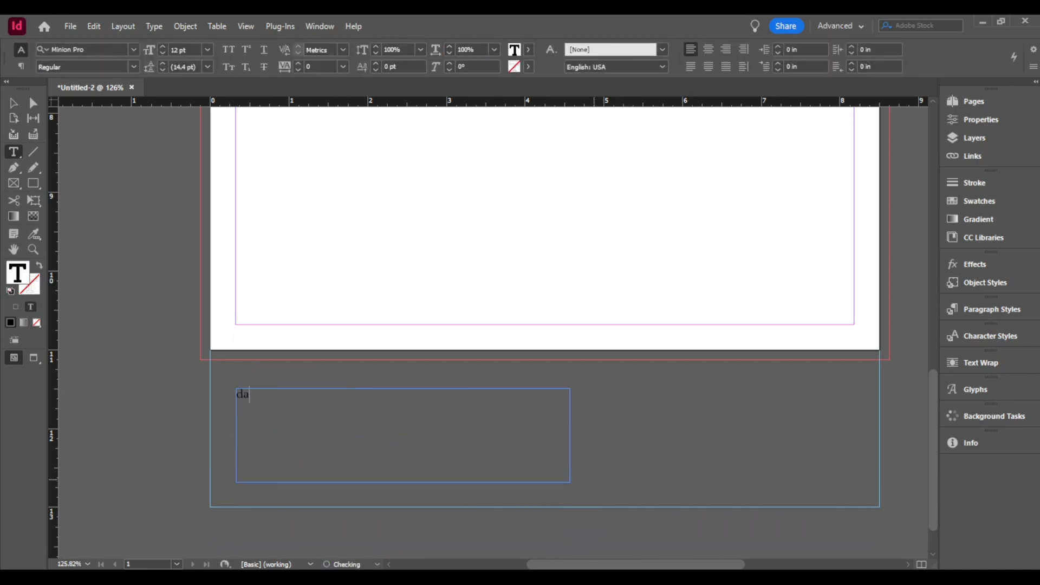
text(te)
key(Return)
text(file)
key(BackSpace)
text(wname )
text(PMS)
text(:)
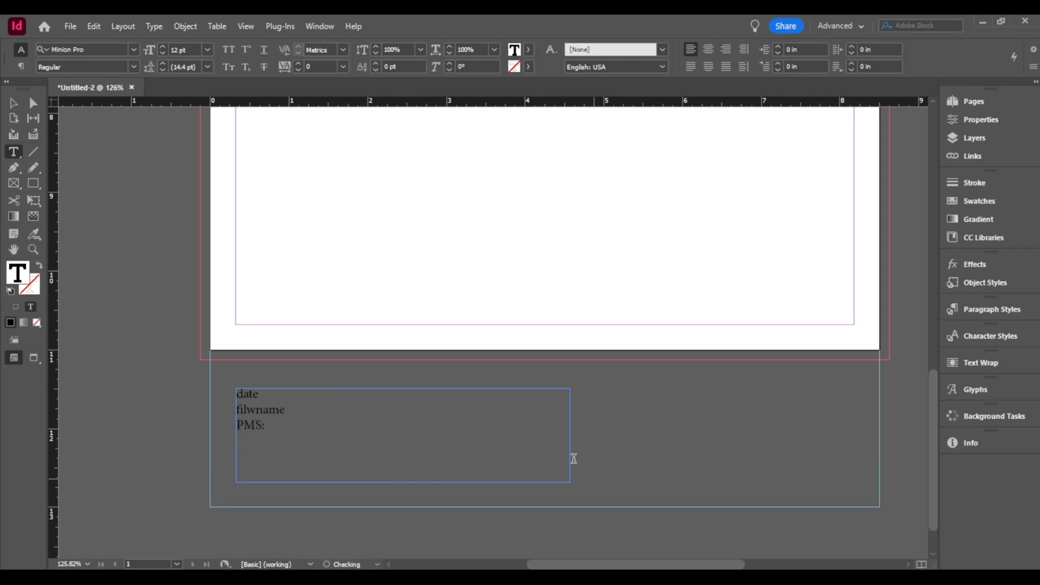
Complete the slug's first two lines as "date: 00-00-000" and "filwname: test.pdf".
key(Escape)
double_click(262, 399)
text(: 00-00-000)
click(294, 417)
text(: test.)
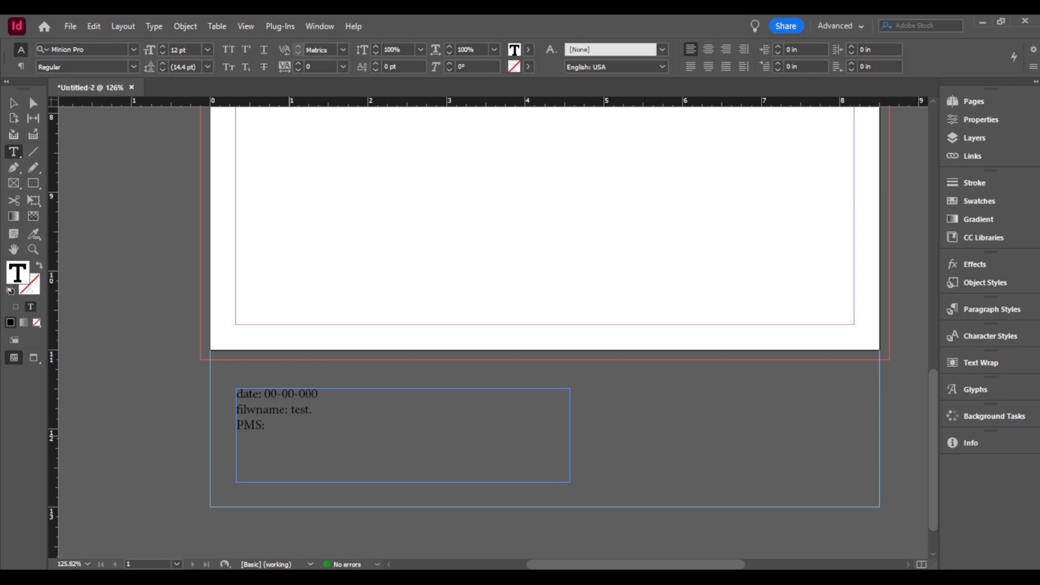
text(pdf)
Lower the top edge of the slug text frame to reduce its height to about 0.8 in.
click(18, 107)
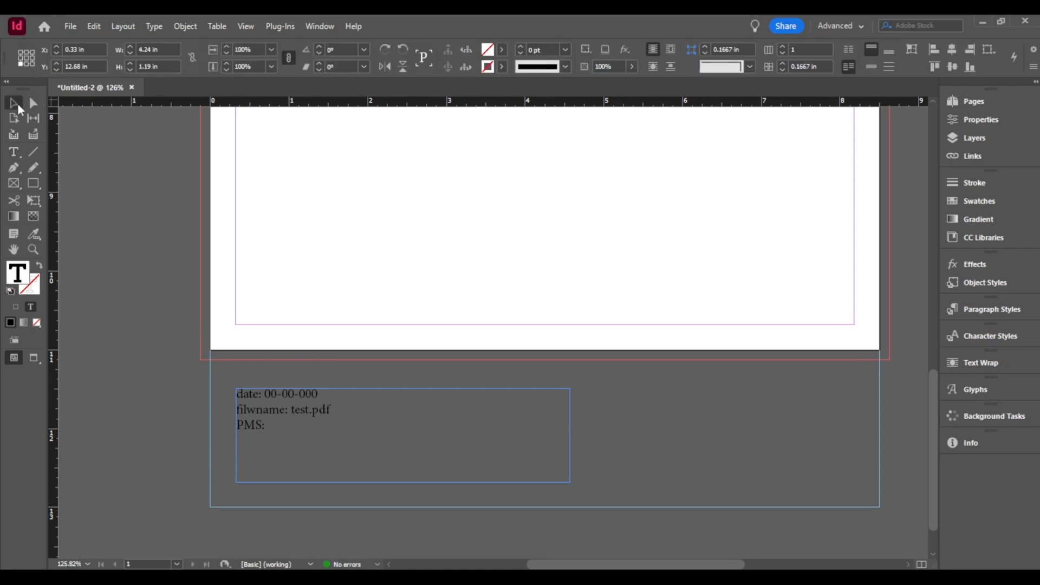
click(429, 395)
drag(402, 389, 402, 419)
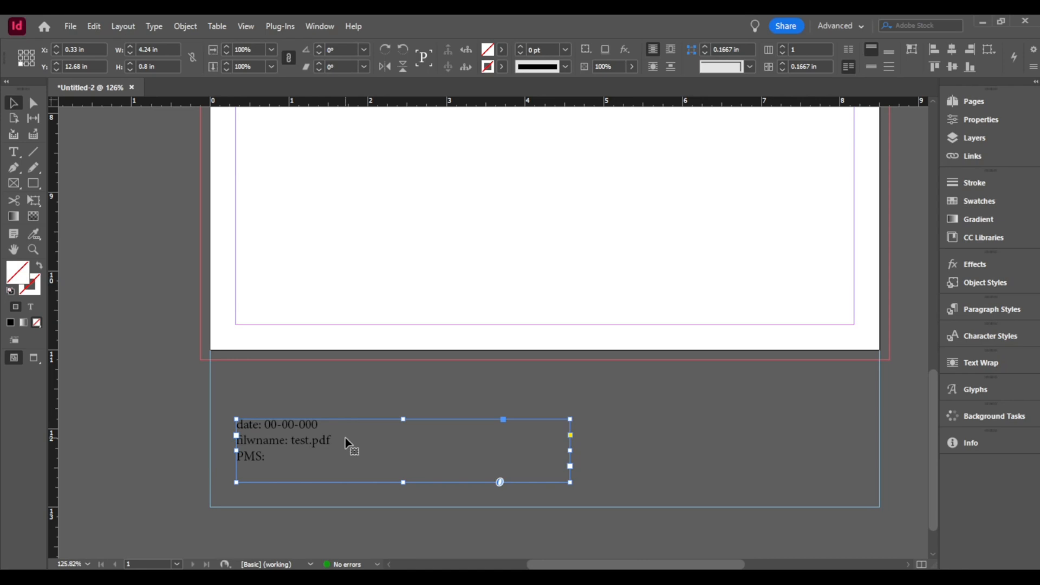
Start exporting the document as Adobe PDF (Print) named Untitled-2 in Downloads, using the [Press Quality] preset.
scroll(525, 356, up, 5)
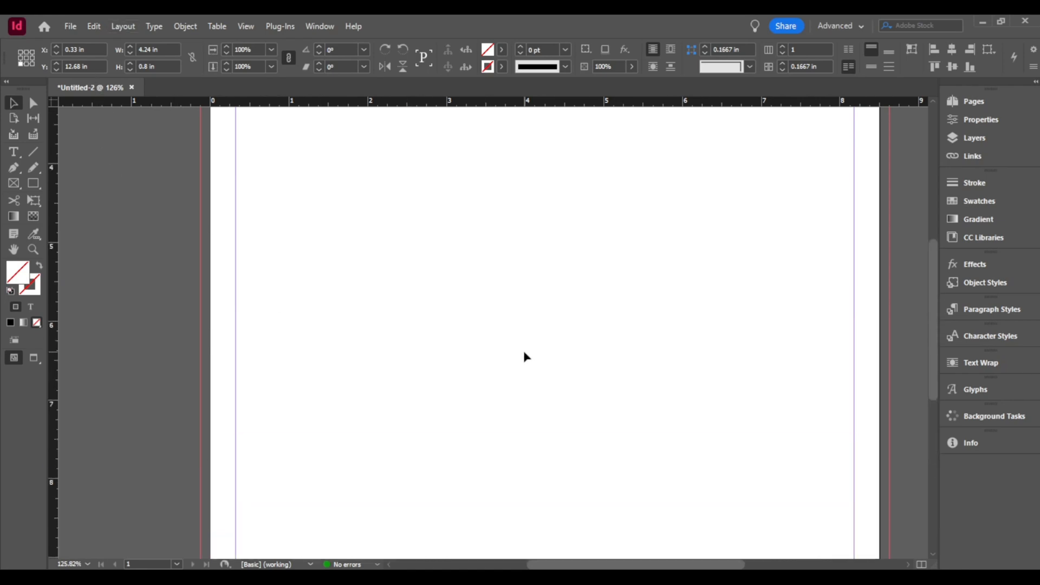
scroll(525, 356, up, 5)
scroll(560, 224, down, 3)
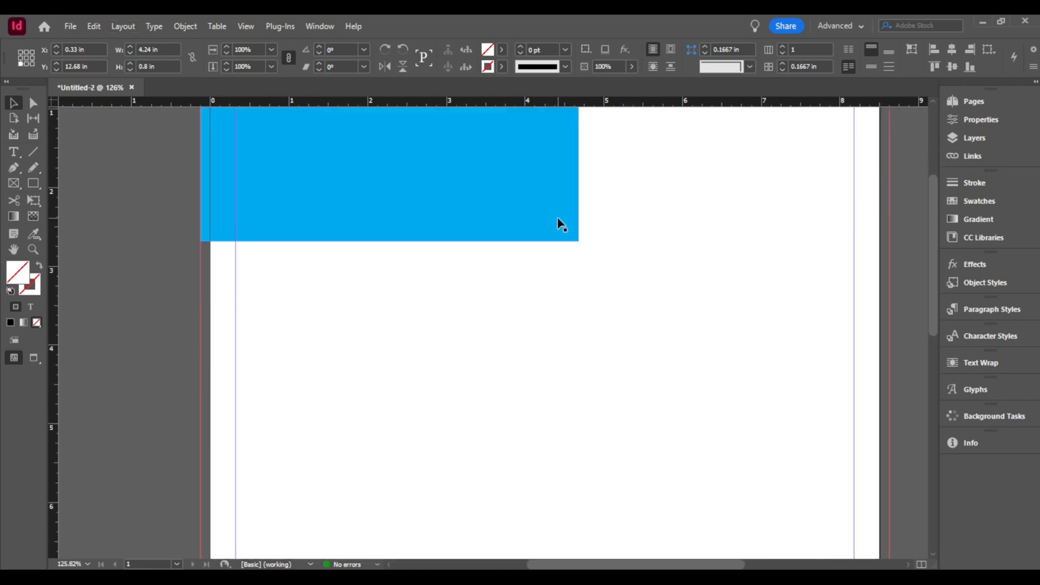
scroll(561, 217, down, 10)
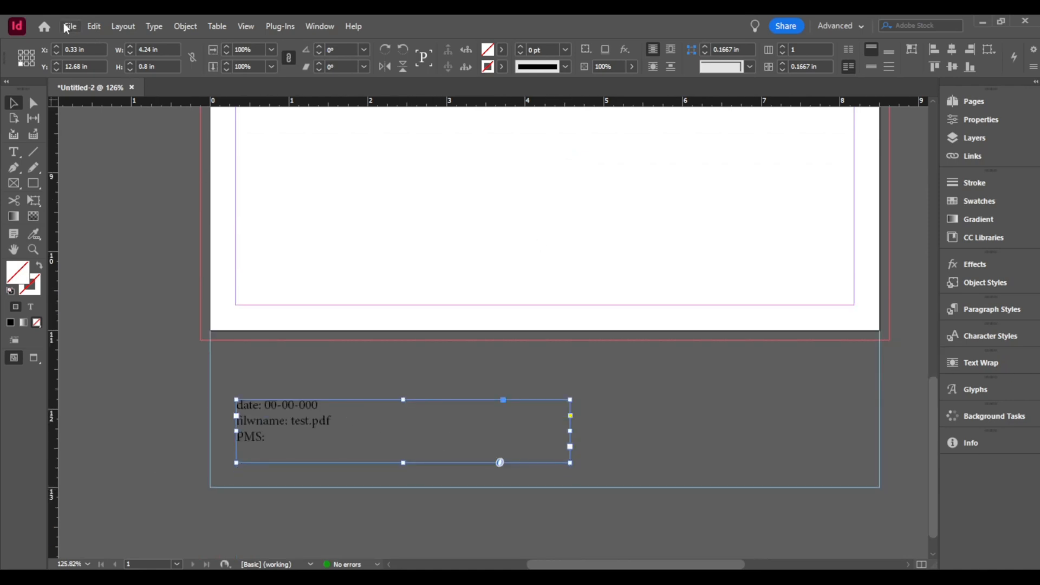
click(68, 26)
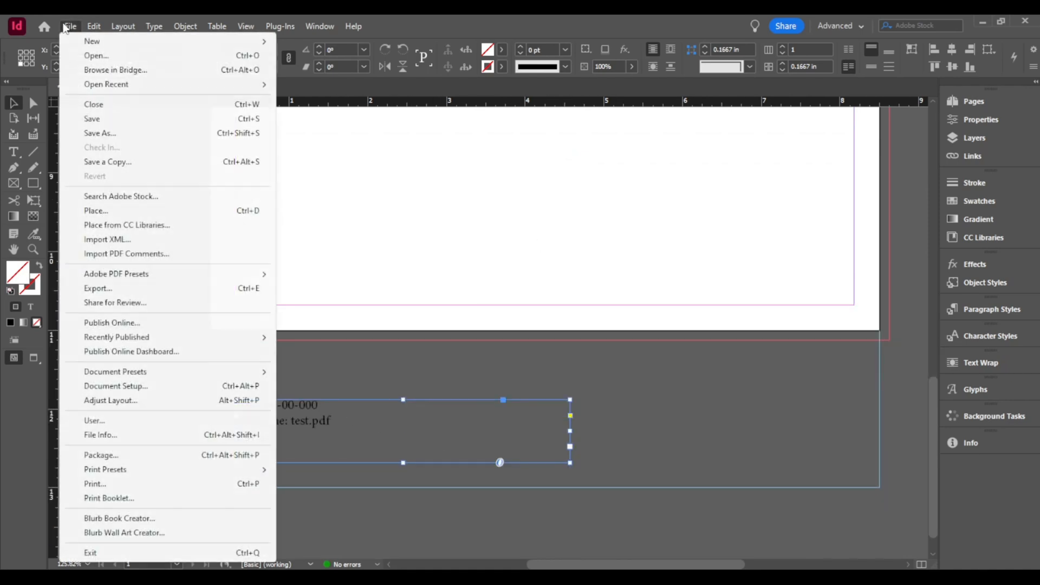
click(148, 293)
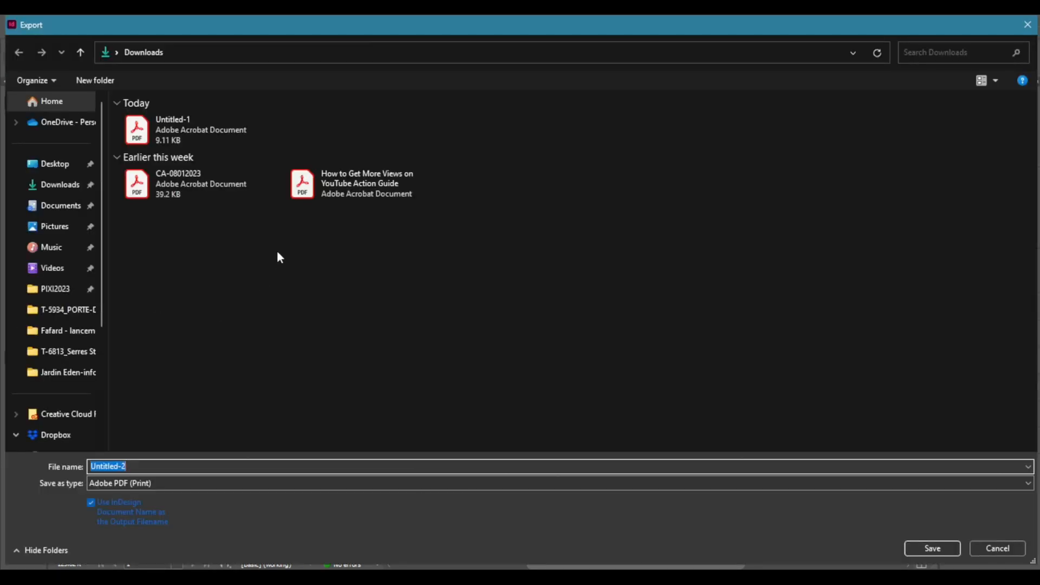
click(932, 548)
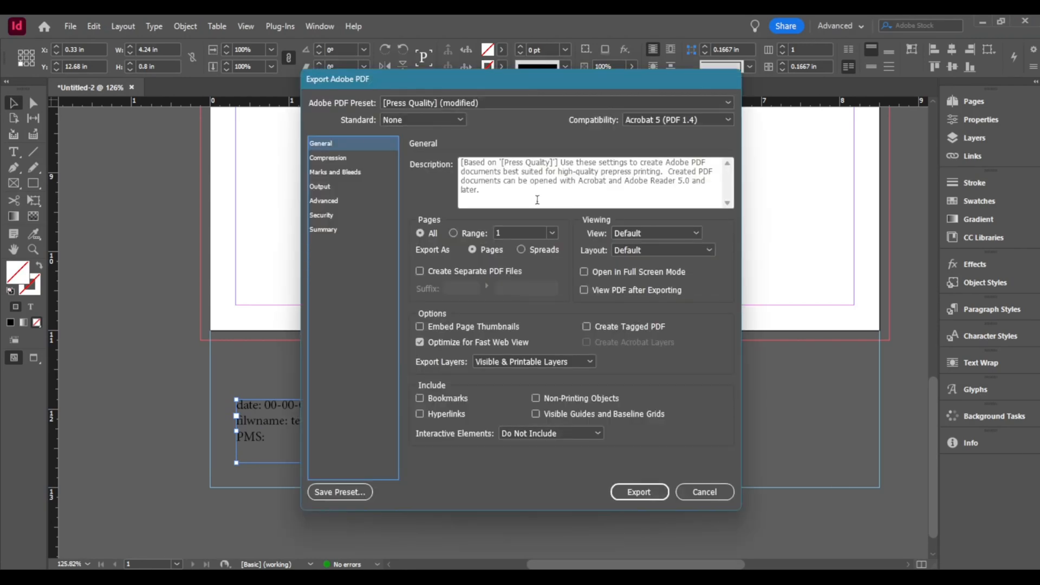
click(479, 103)
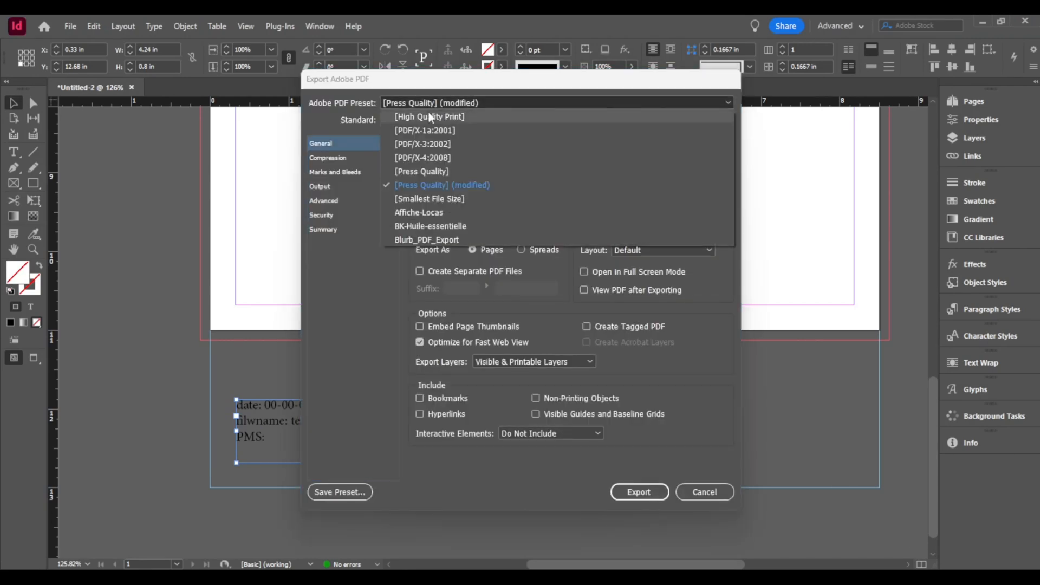
click(439, 172)
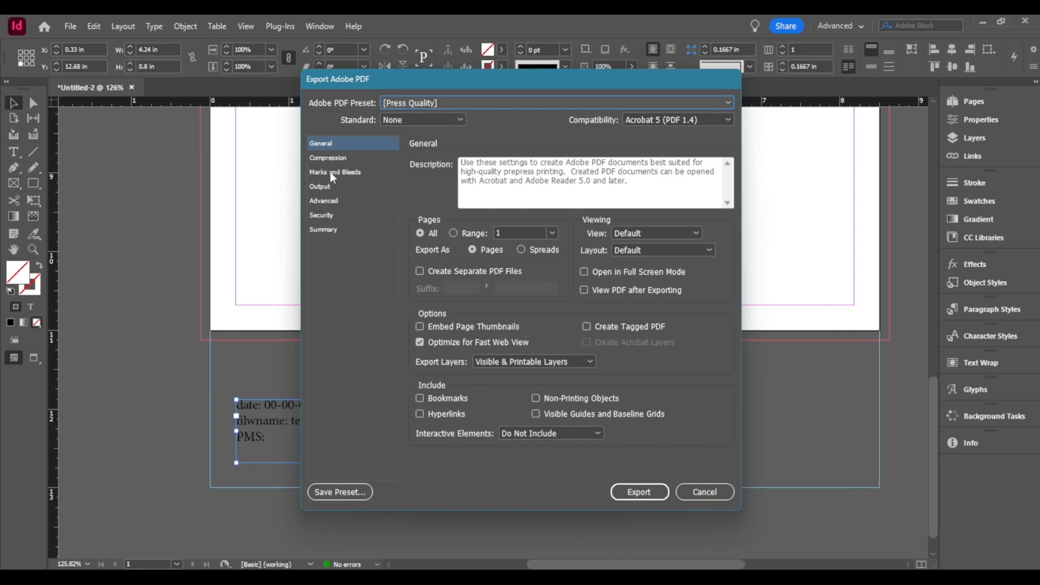
Enable crop marks, the document bleed settings and the slug area for the PDF, and export it.
click(320, 174)
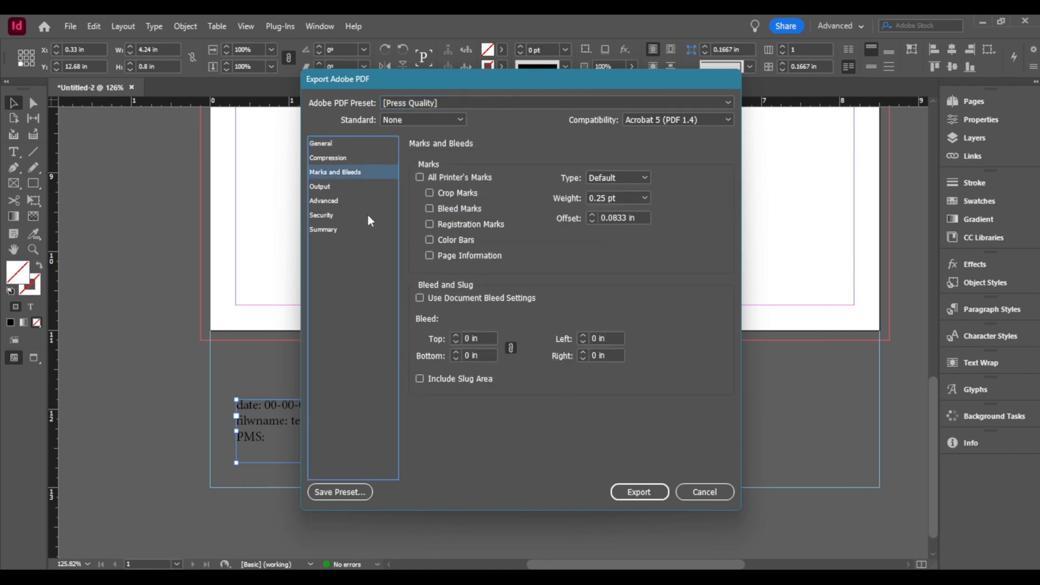
click(454, 195)
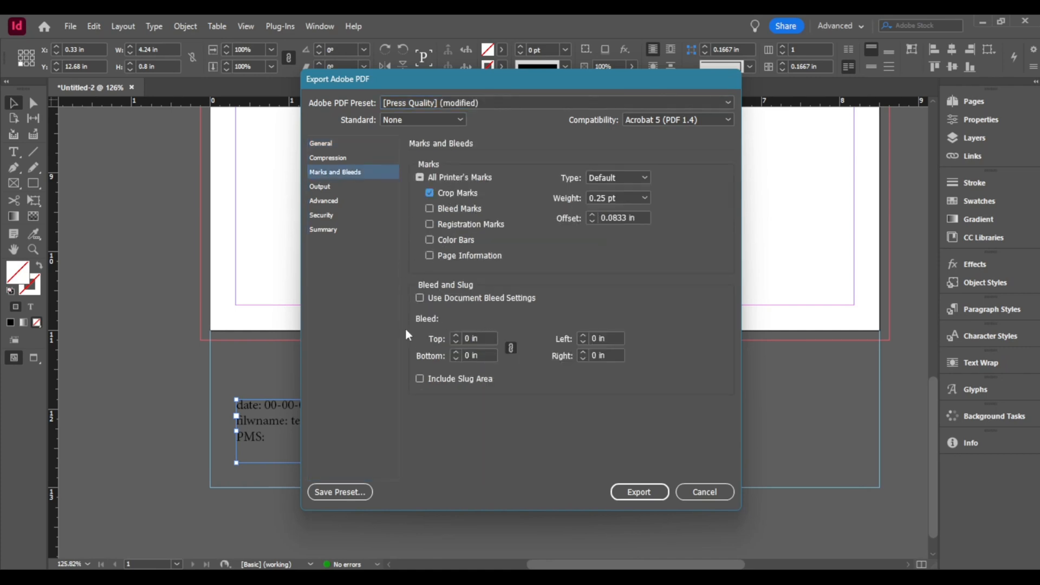
click(420, 299)
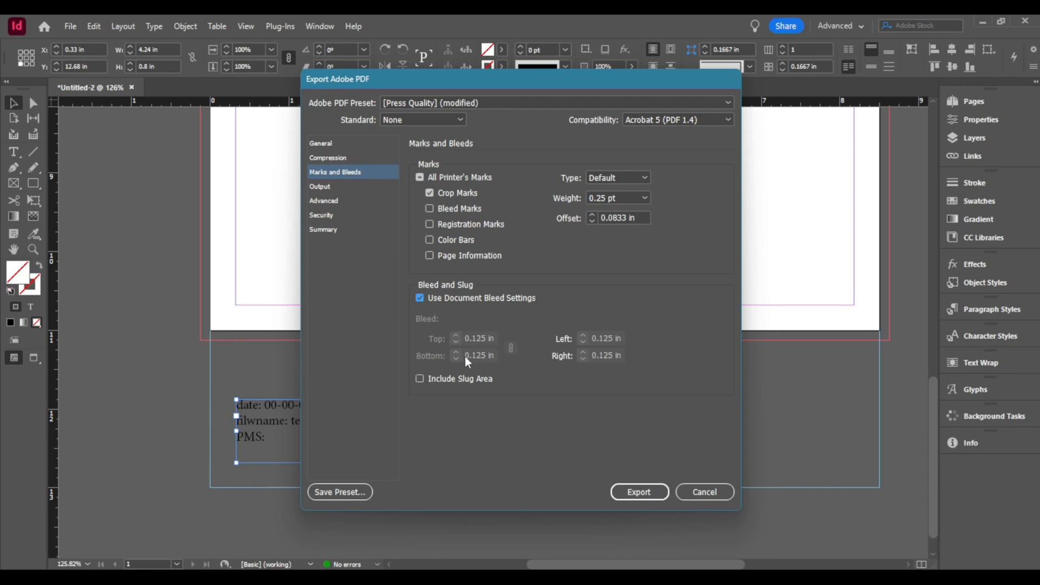
click(420, 379)
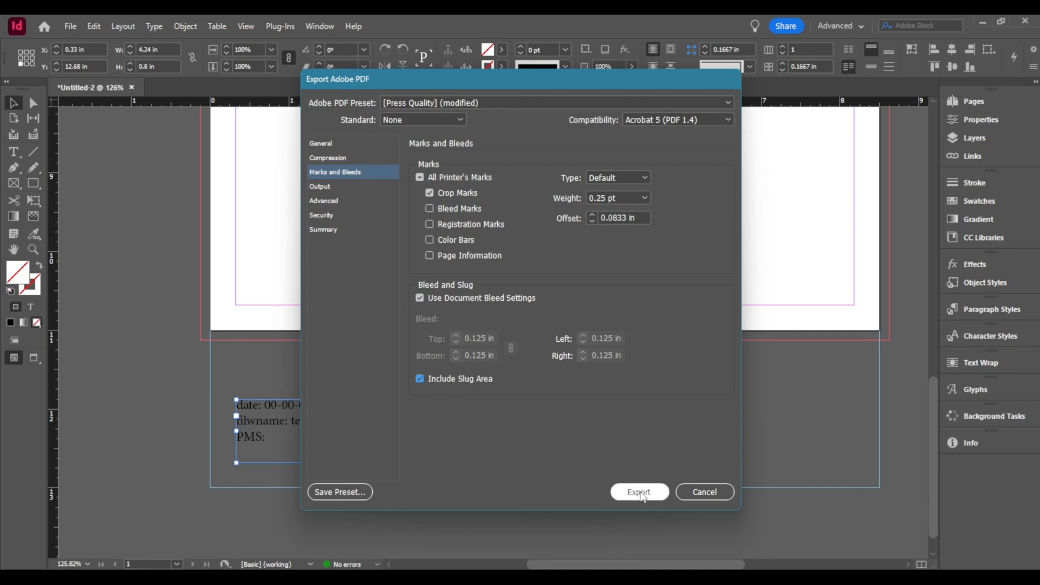
click(641, 493)
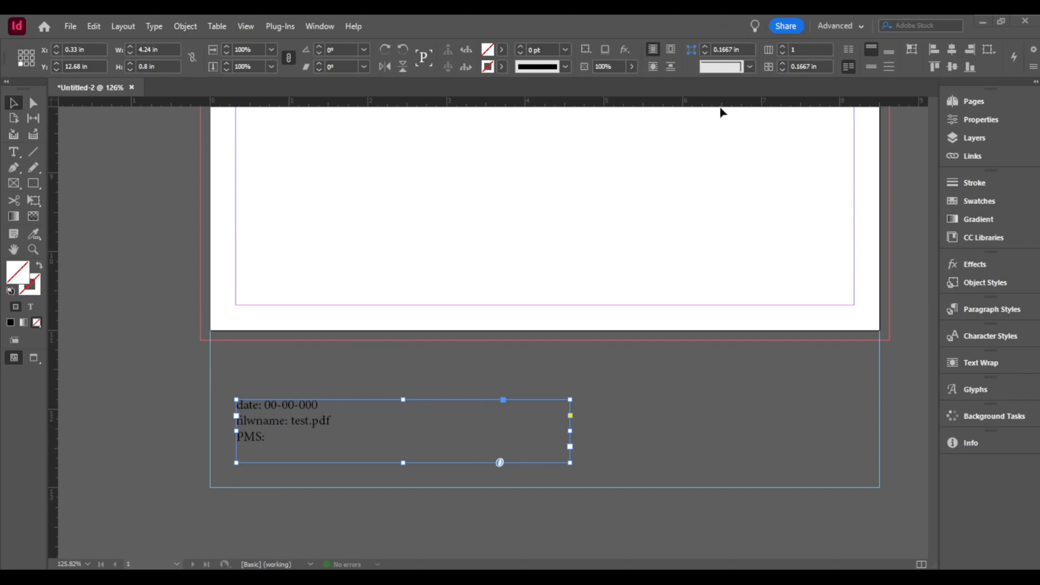
Open the background tasks list and examine the exported Untitled-2.pdf in Acrobat, from the bleed and crop marks to the slug text.
click(1008, 416)
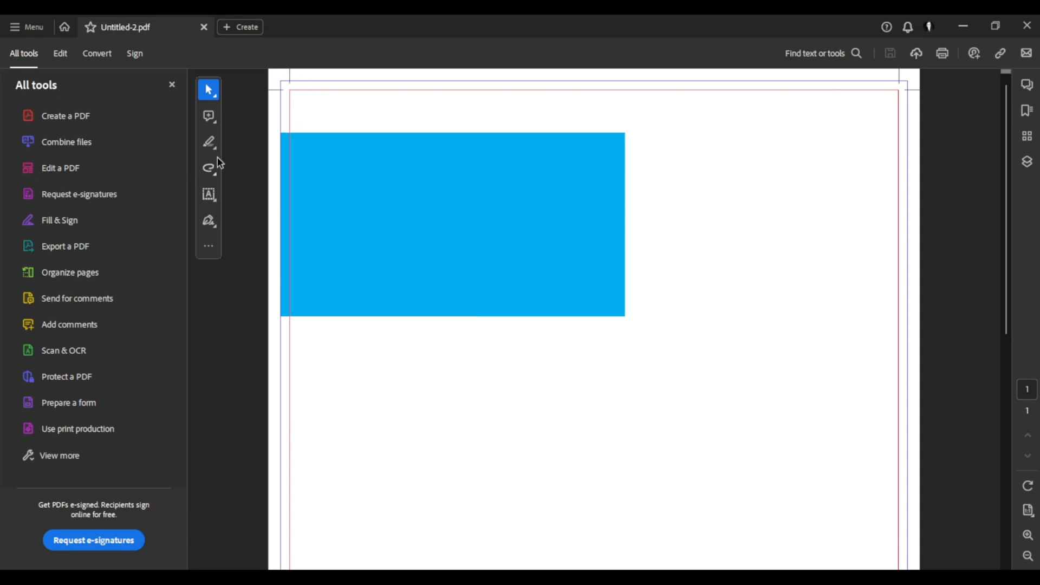
scroll(568, 466, down, 5)
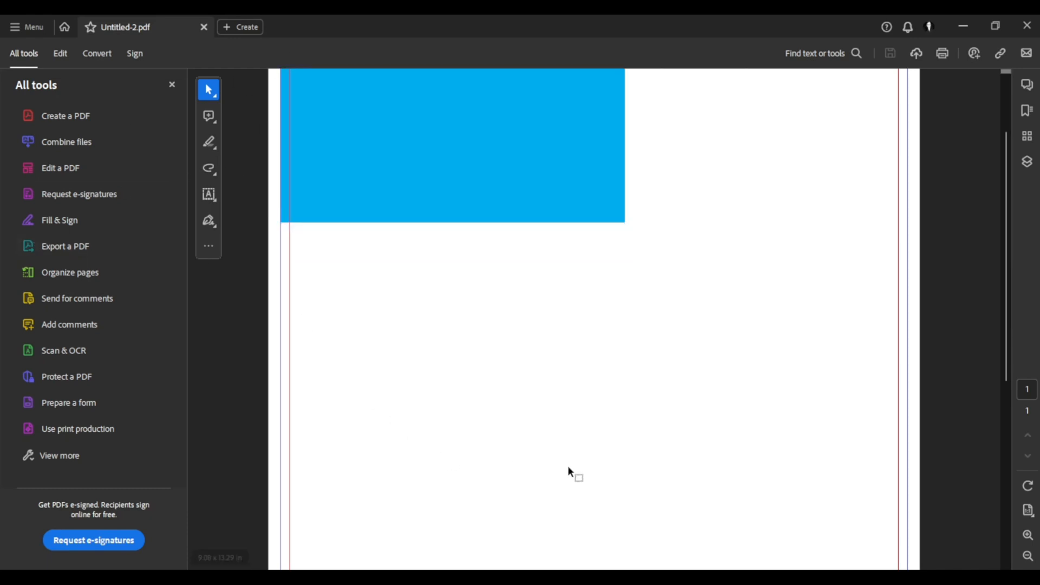
scroll(569, 473, down, 4)
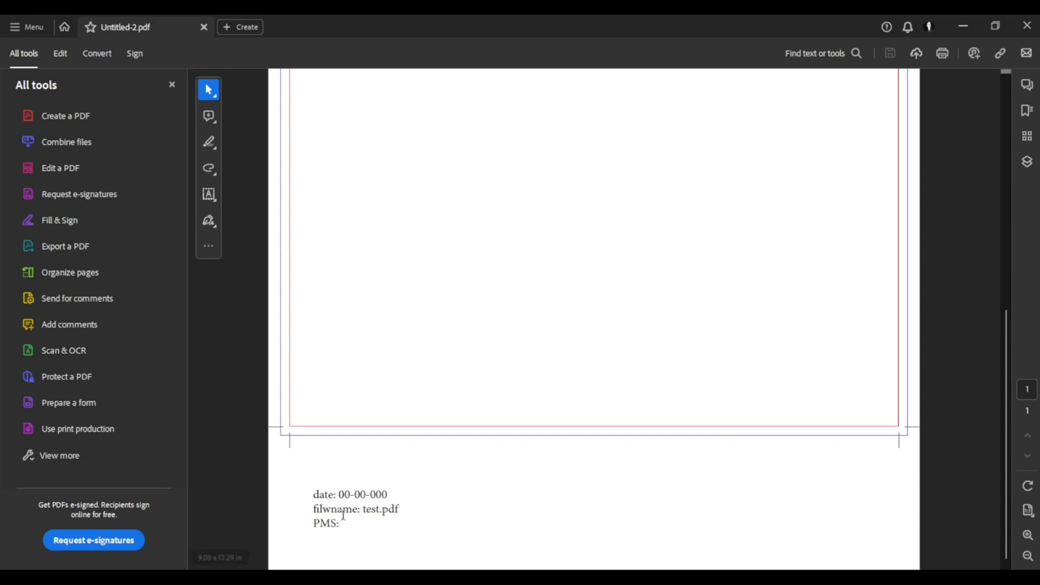
drag(301, 478, 510, 528)
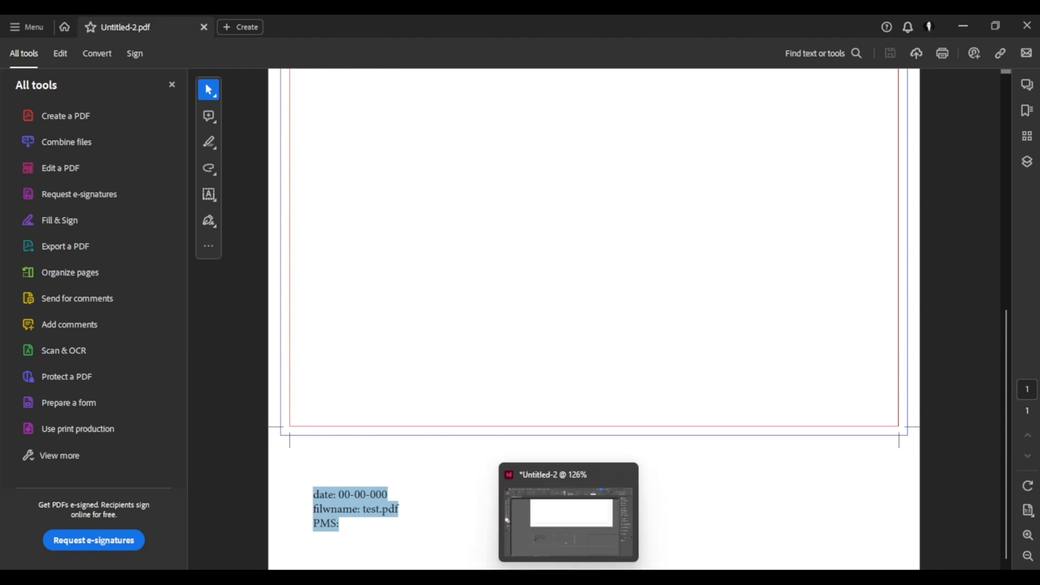
Switch back to InDesign, place a horizontal ruler guide on the page at about 5.3 in, and collapse the background tasks list.
click(569, 577)
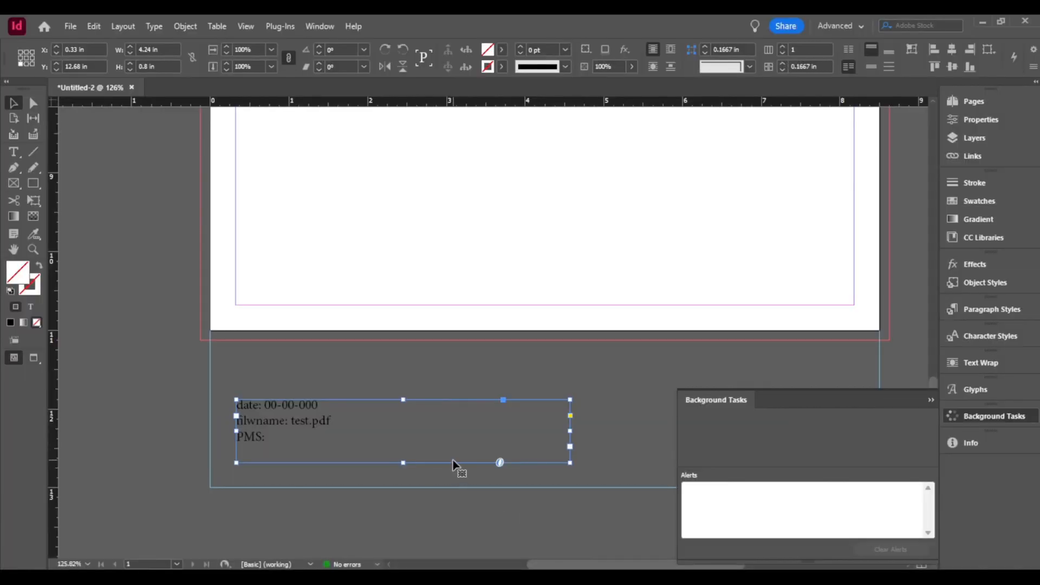
scroll(314, 319, up, 2)
scroll(313, 318, up, 19)
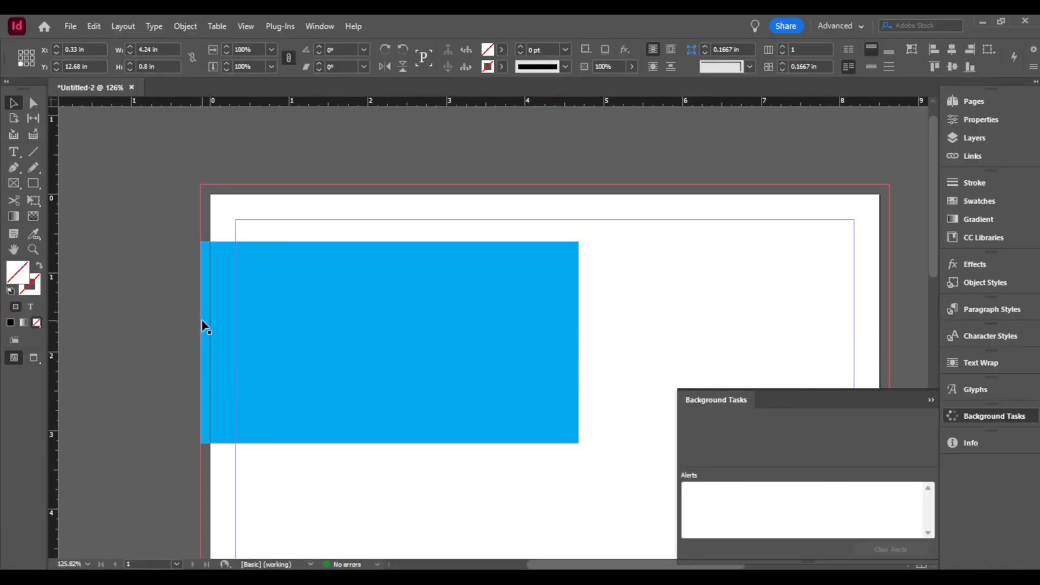
scroll(285, 250, down, 2)
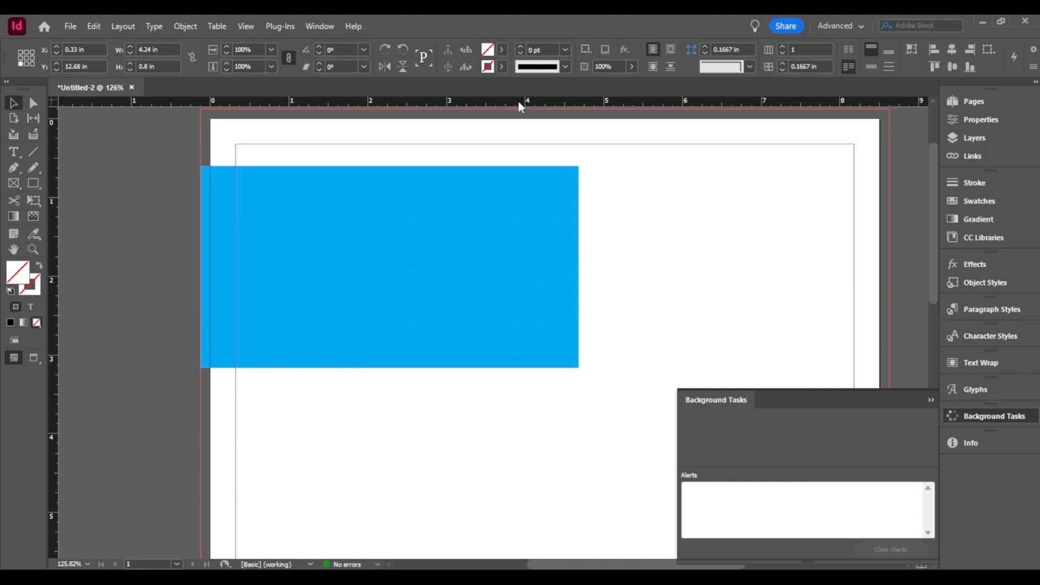
drag(518, 105, 431, 540)
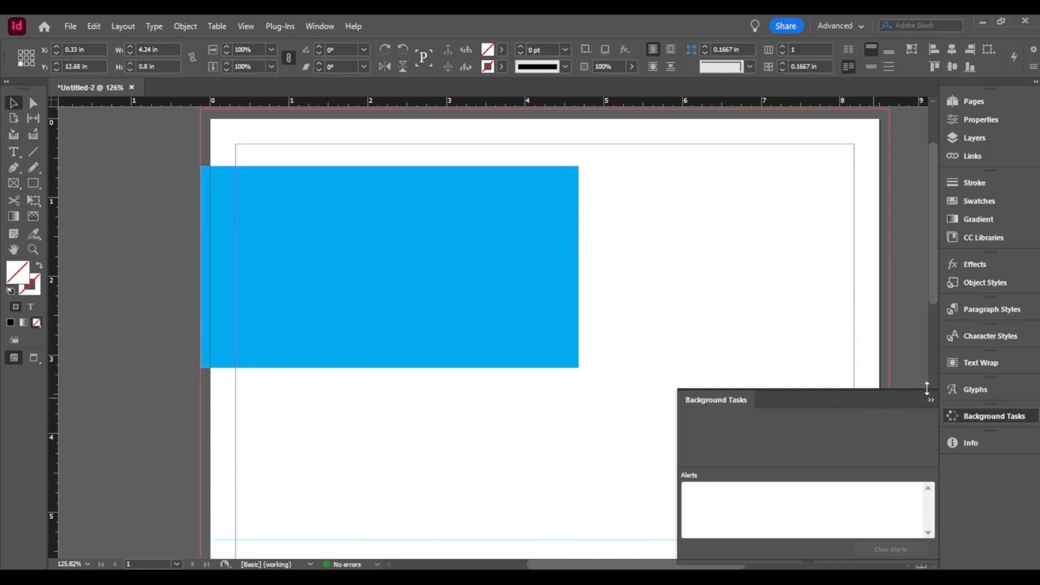
click(931, 400)
Change the document's slug to 0 in at the bottom, 1 in at the top and 1 in on the left.
key(z)
alt+click(473, 408)
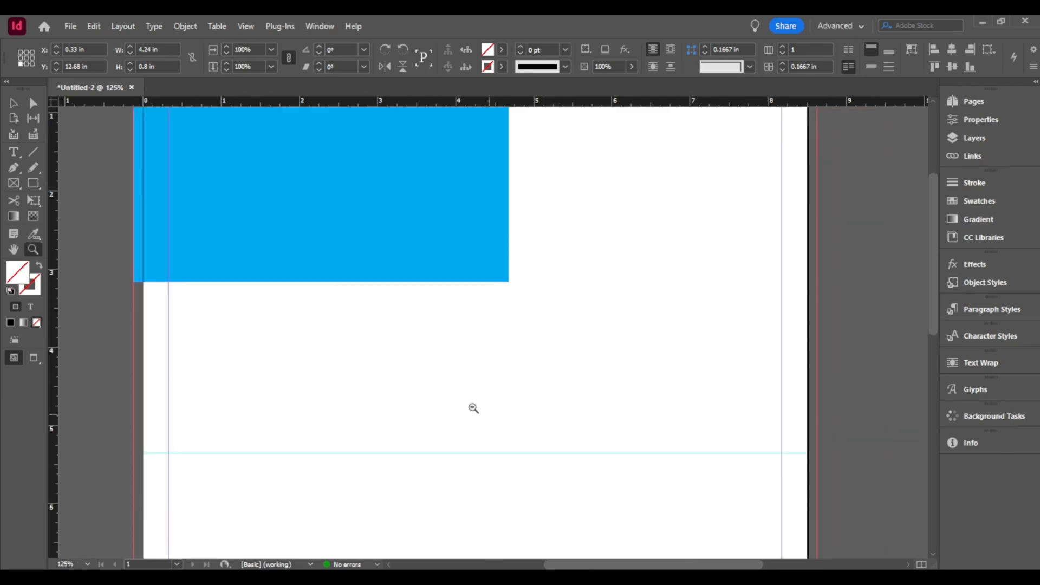
alt+click(434, 392)
click(73, 27)
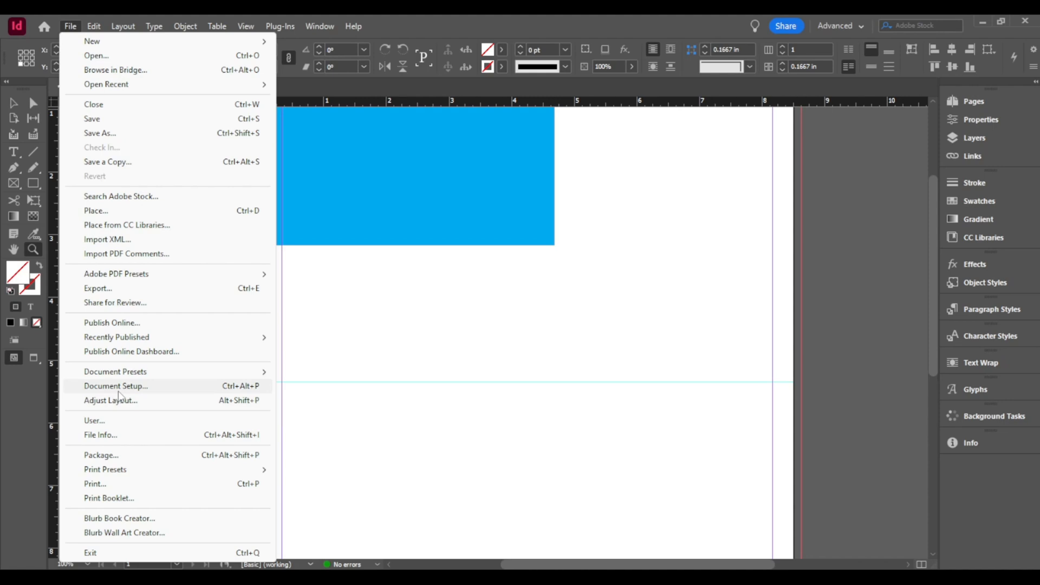
click(119, 391)
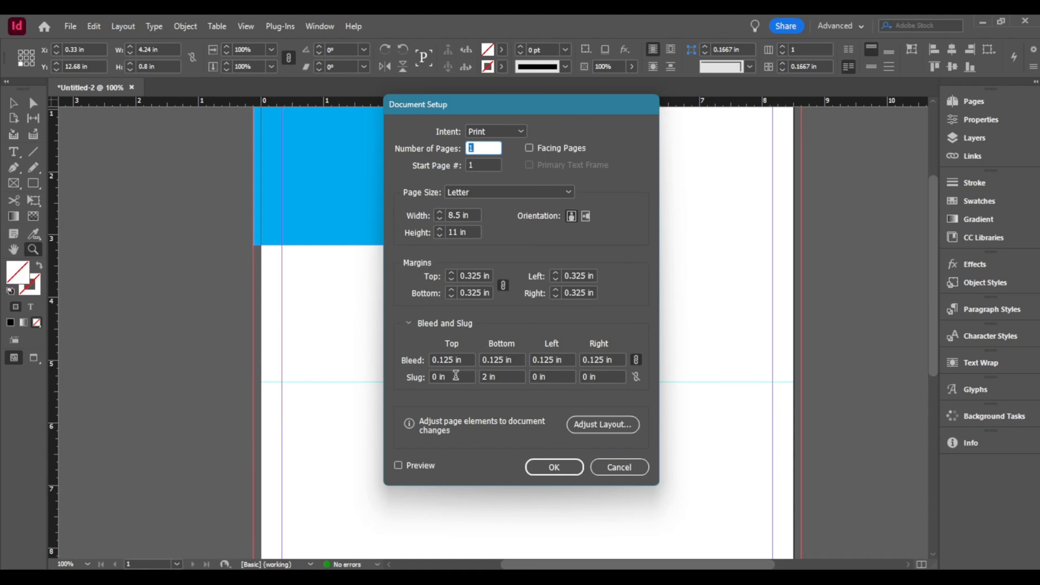
click(495, 376)
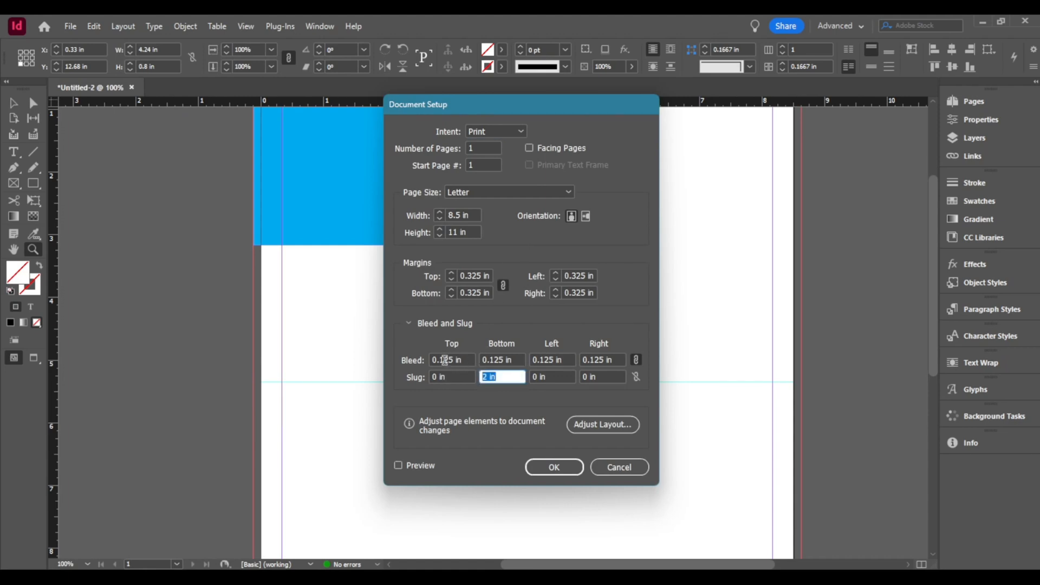
text(0)
key(shift+Tab)
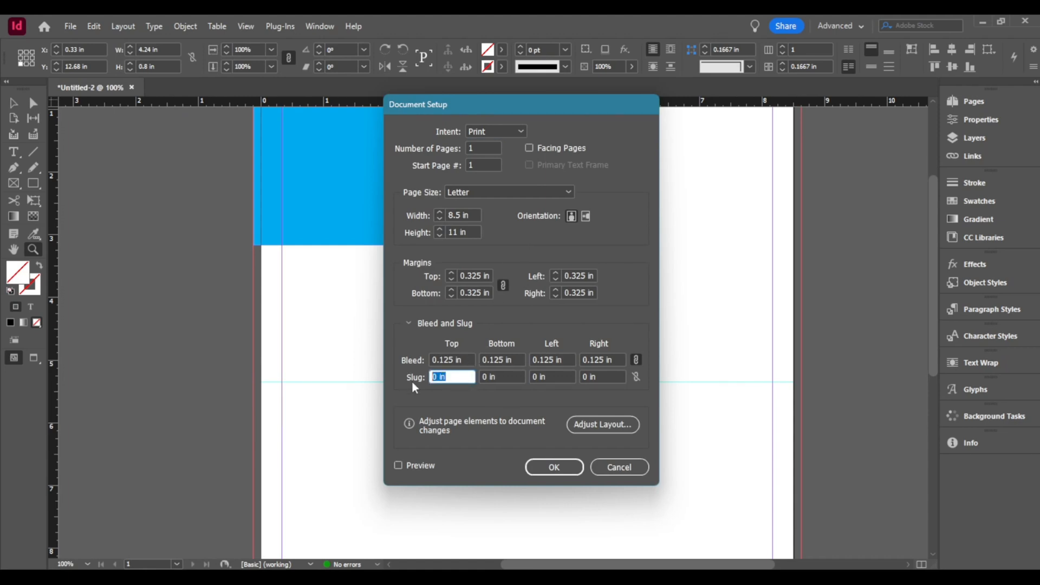
text(1)
click(547, 376)
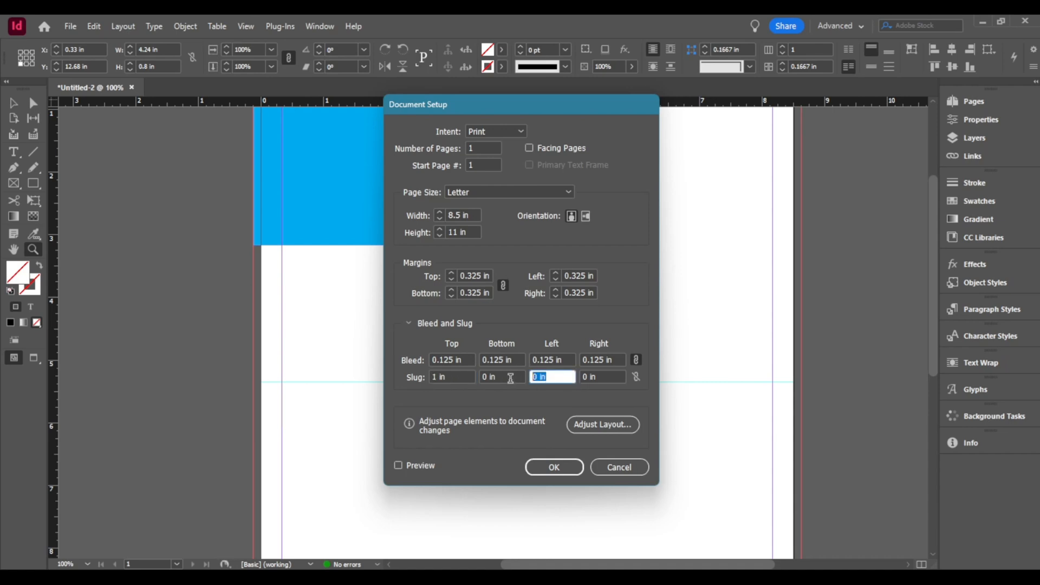
click(549, 467)
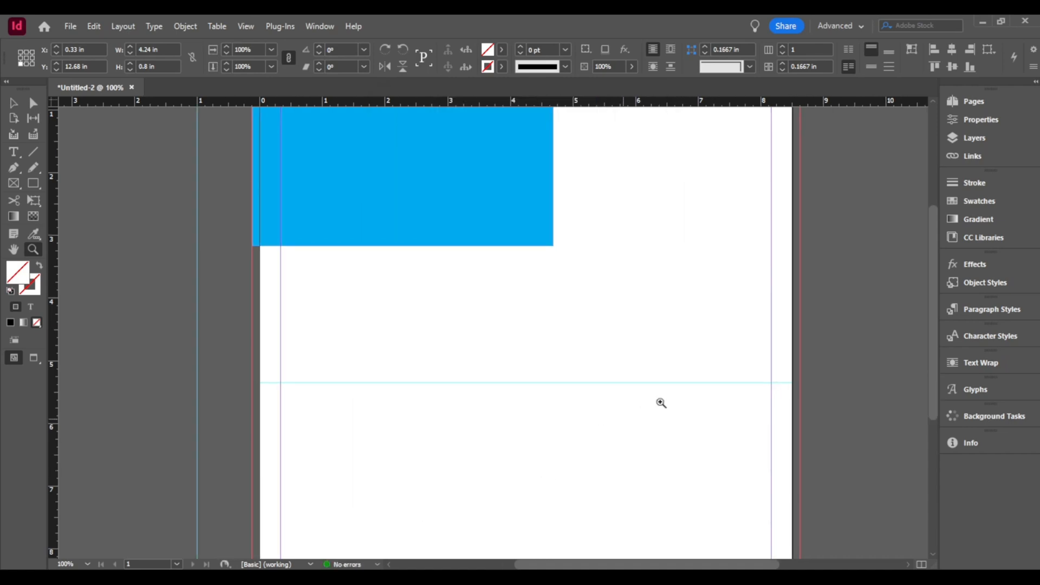
Set the document's top slug to 0 in and its right slug to 1 in.
click(70, 26)
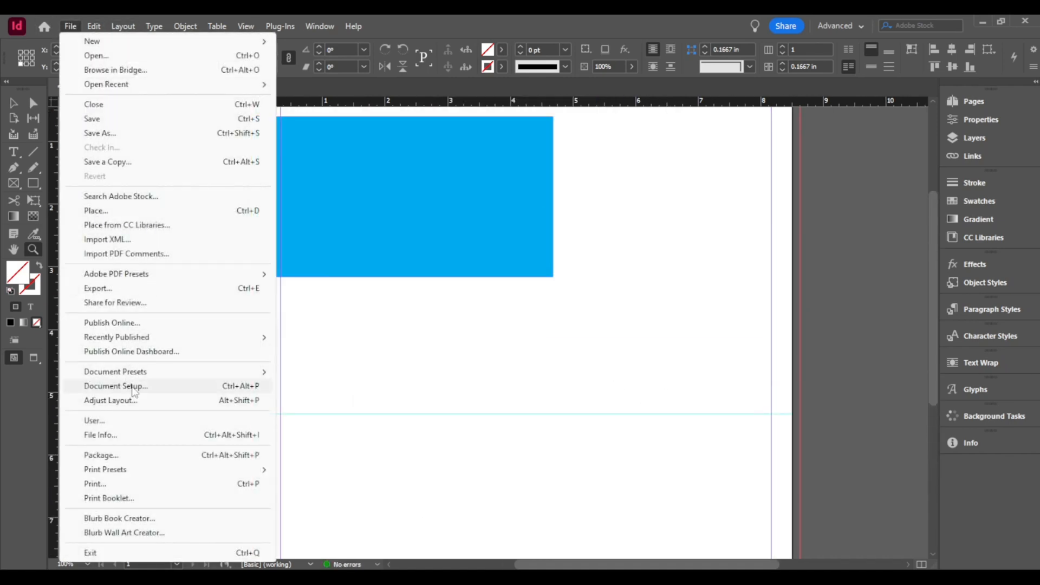
click(133, 386)
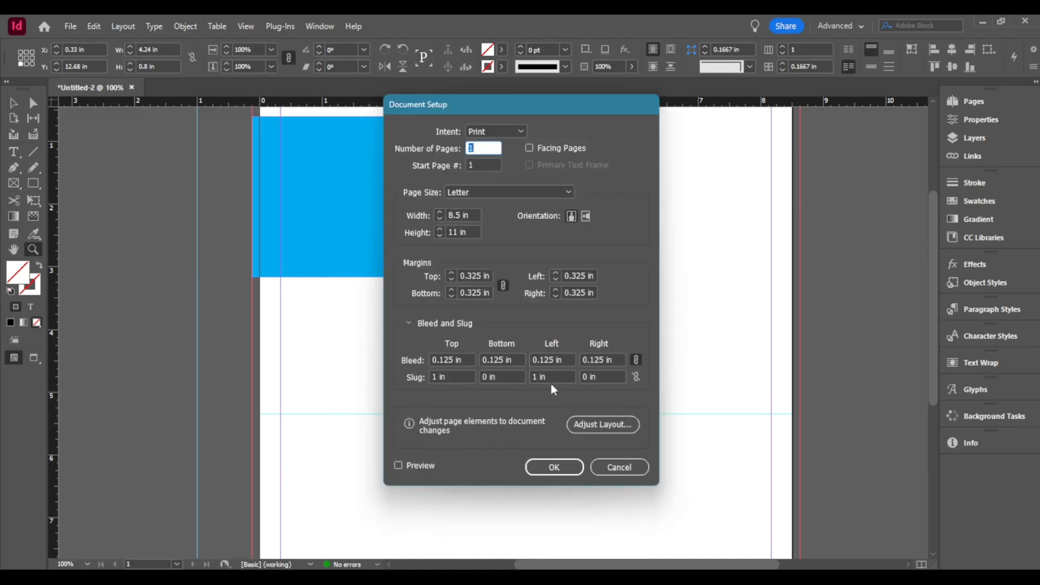
drag(445, 377, 422, 388)
text(0)
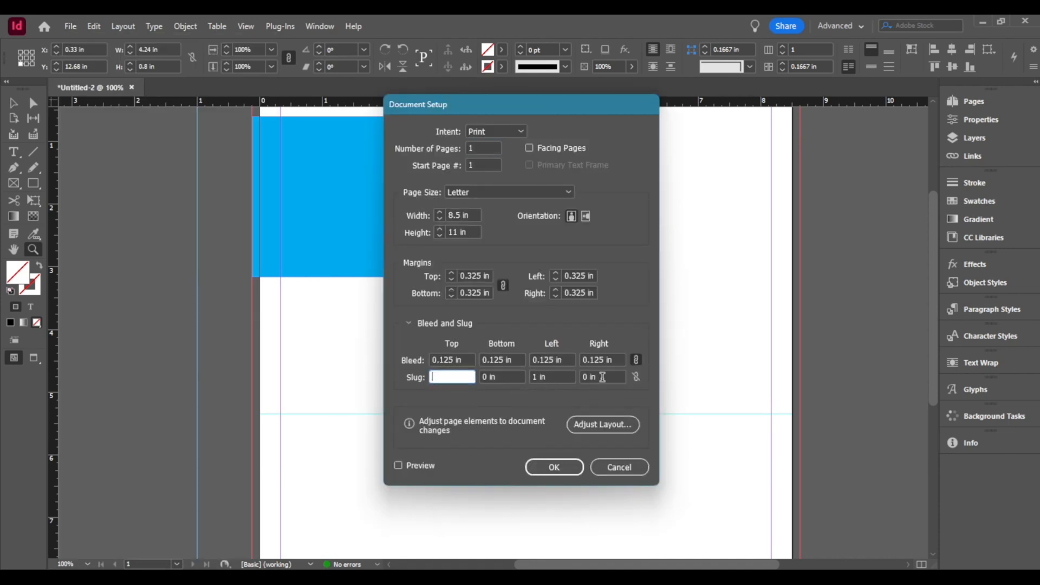
drag(602, 377, 555, 376)
text(1)
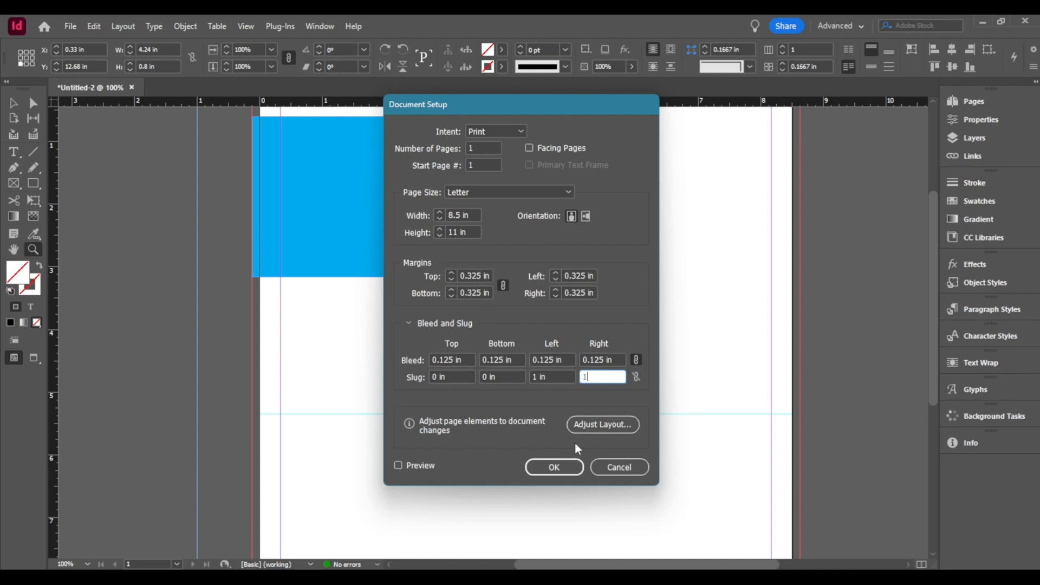
click(560, 469)
Delete the text frame with the date, filename and PMS lines below the page.
scroll(729, 372, down, 3)
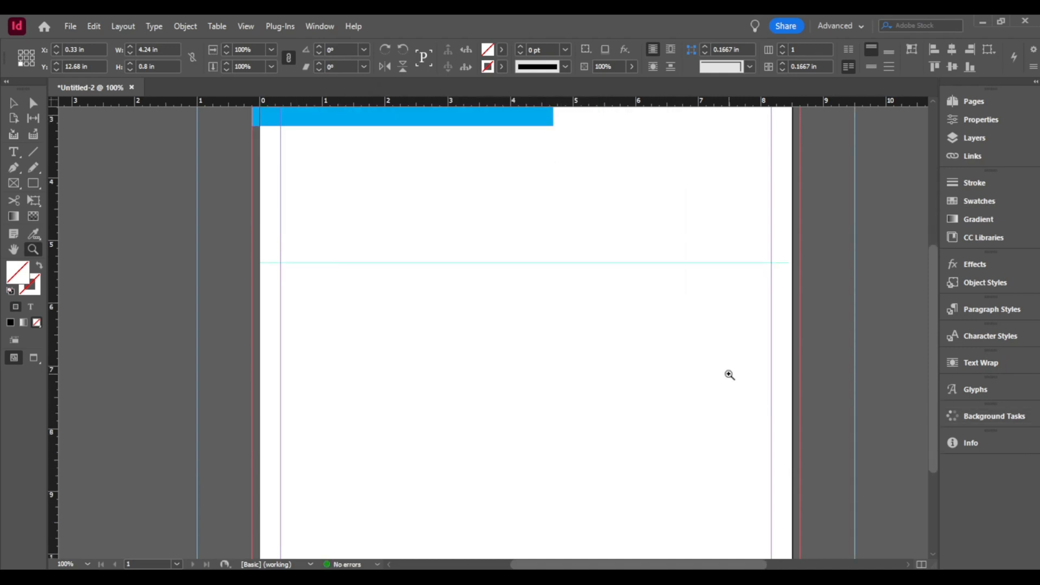
click(14, 103)
scroll(345, 420, down, 5)
key(Delete)
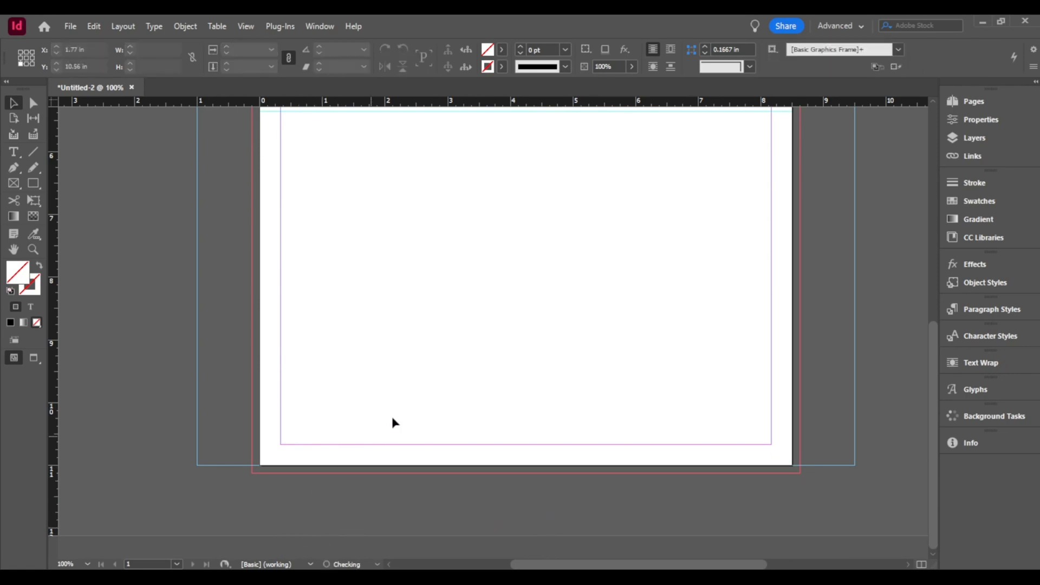
scroll(392, 421, up, 5)
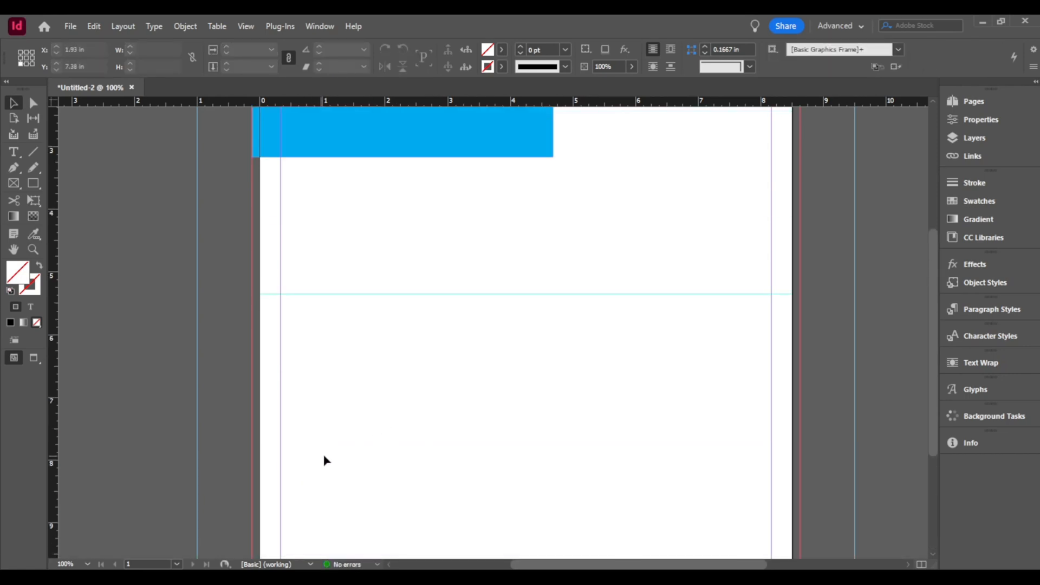
Draw a 0.875 in horizontal line across the left slug at the guide's height, with a Dashed (3 and 2) C=0 M=100 Y=0 K=0 stroke.
click(34, 152)
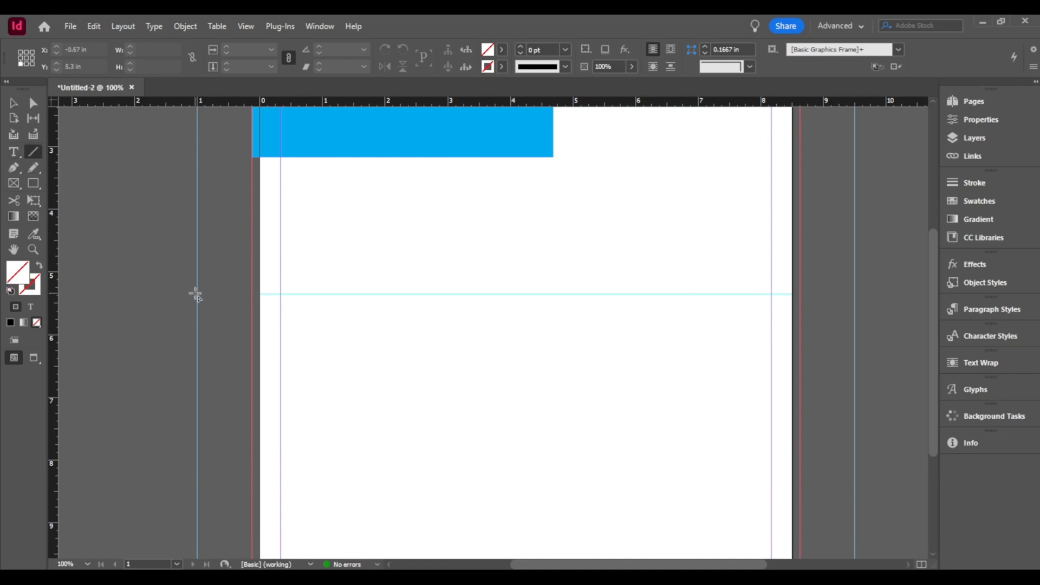
drag(196, 294, 252, 293)
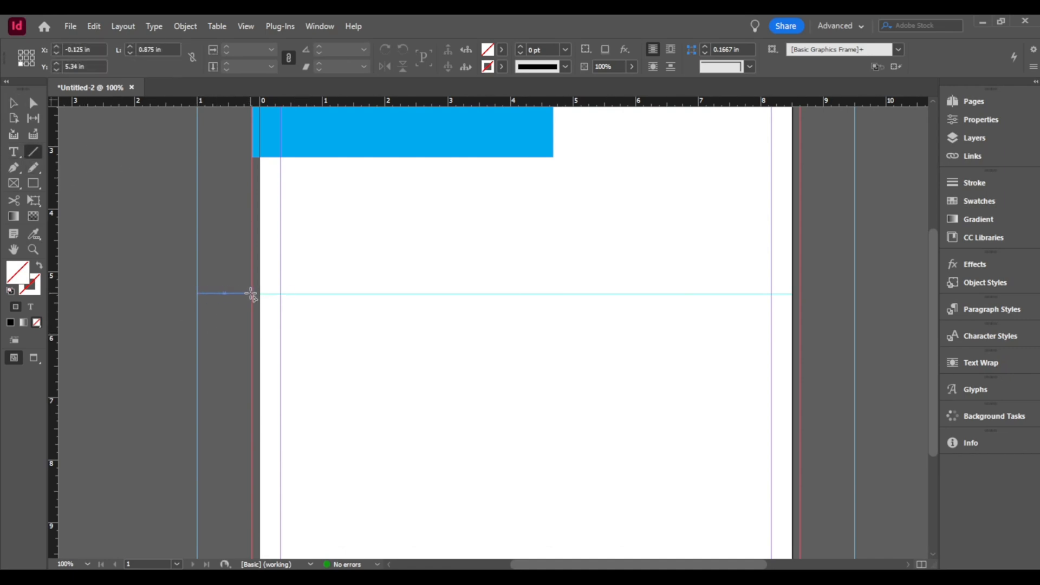
click(565, 71)
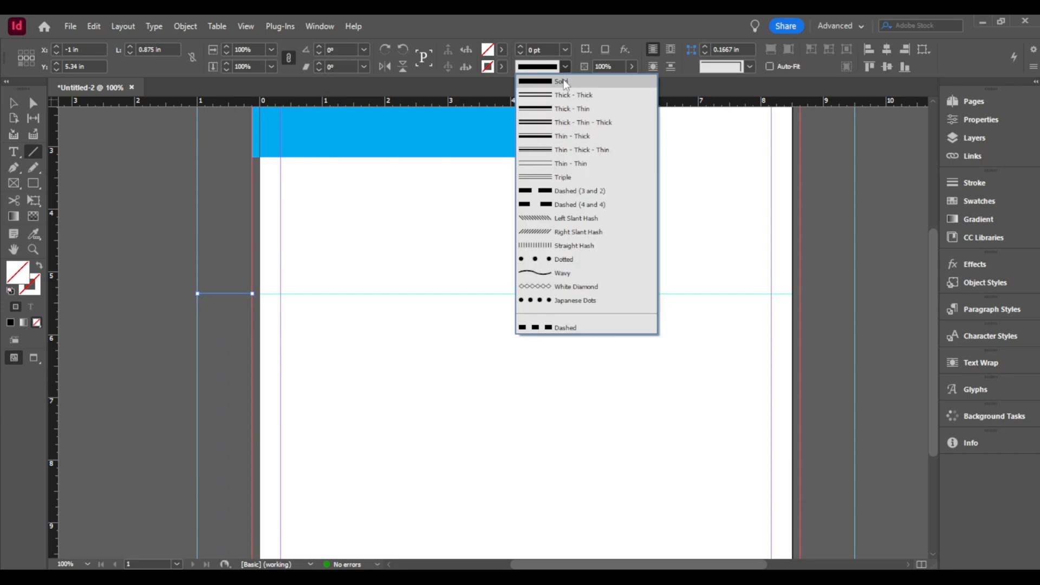
click(593, 190)
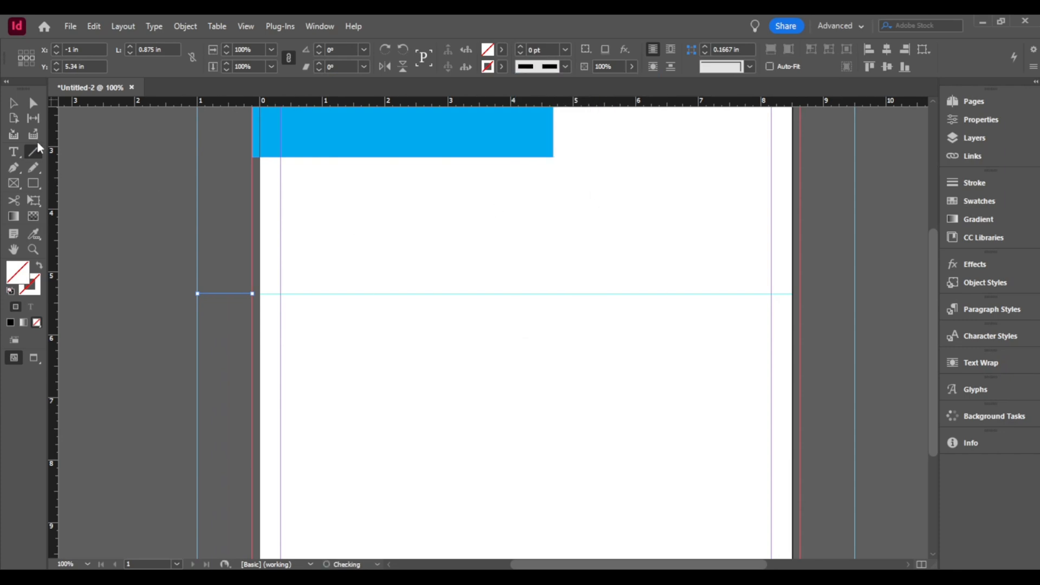
click(503, 66)
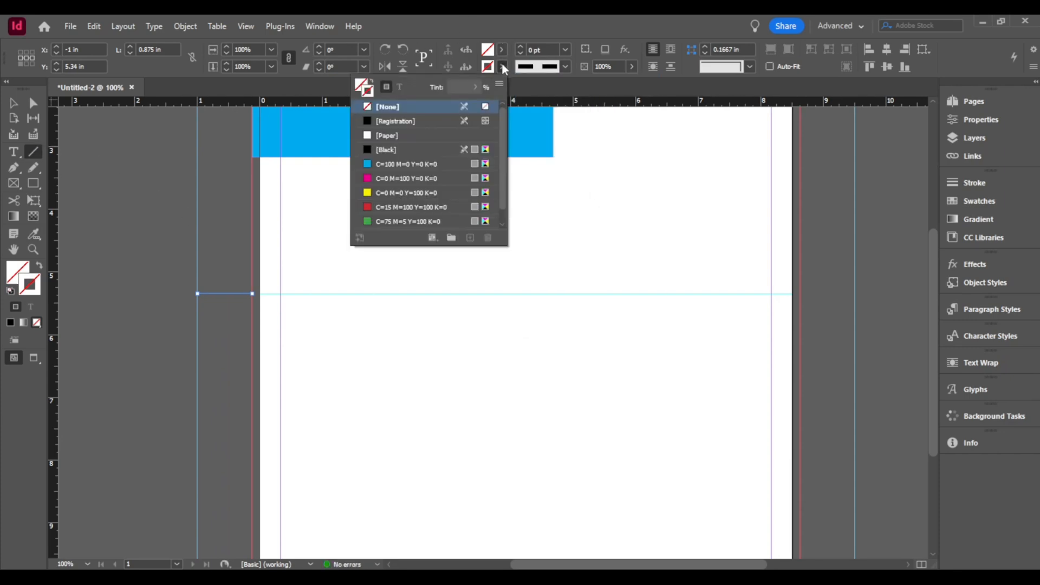
click(410, 179)
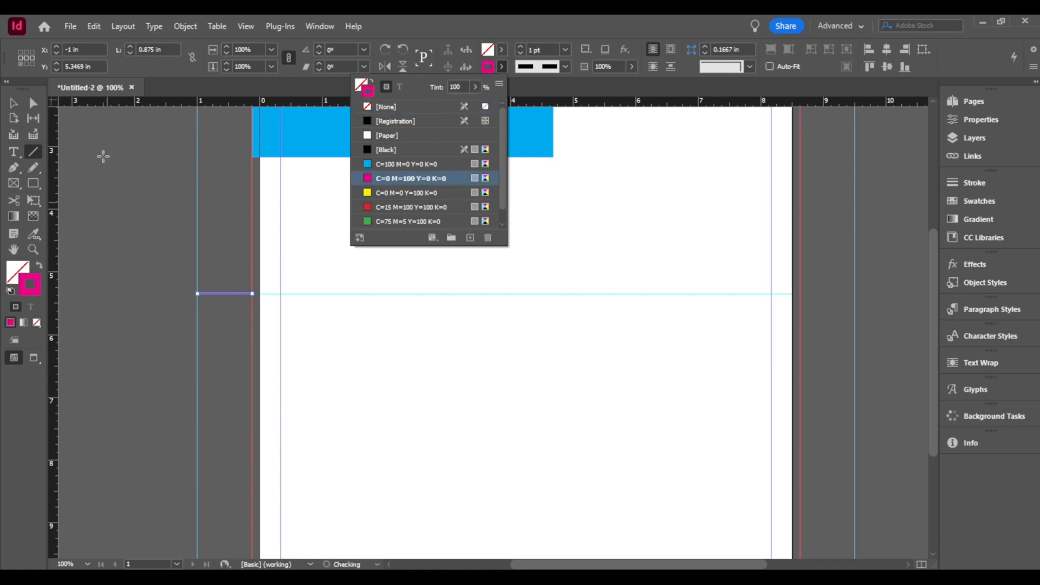
Duplicate the dashed magenta line into the right slug at the same height, spanning from the bleed edge to the slug edge.
click(13, 102)
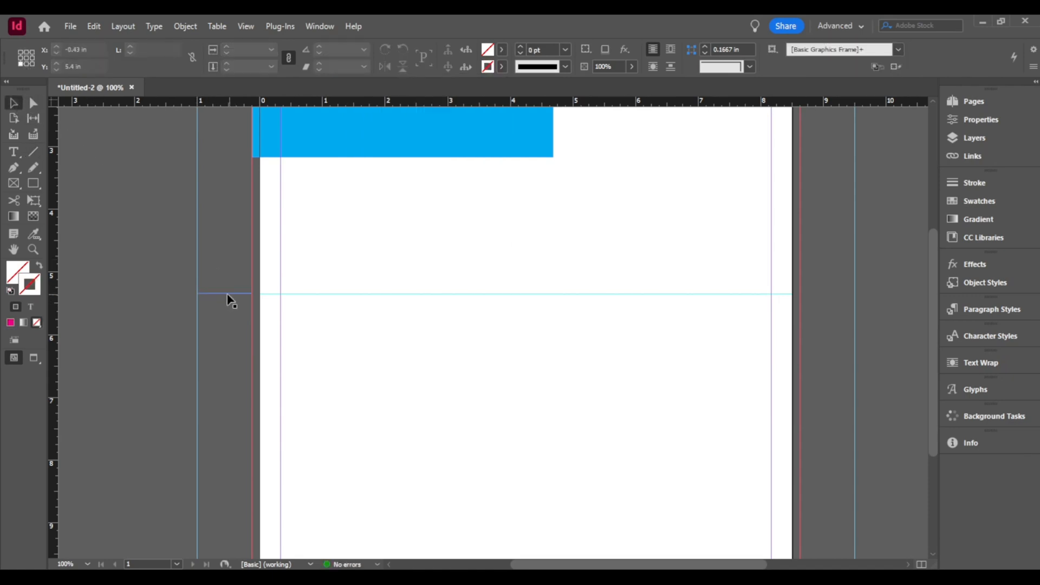
drag(220, 294, 677, 298)
click(369, 363)
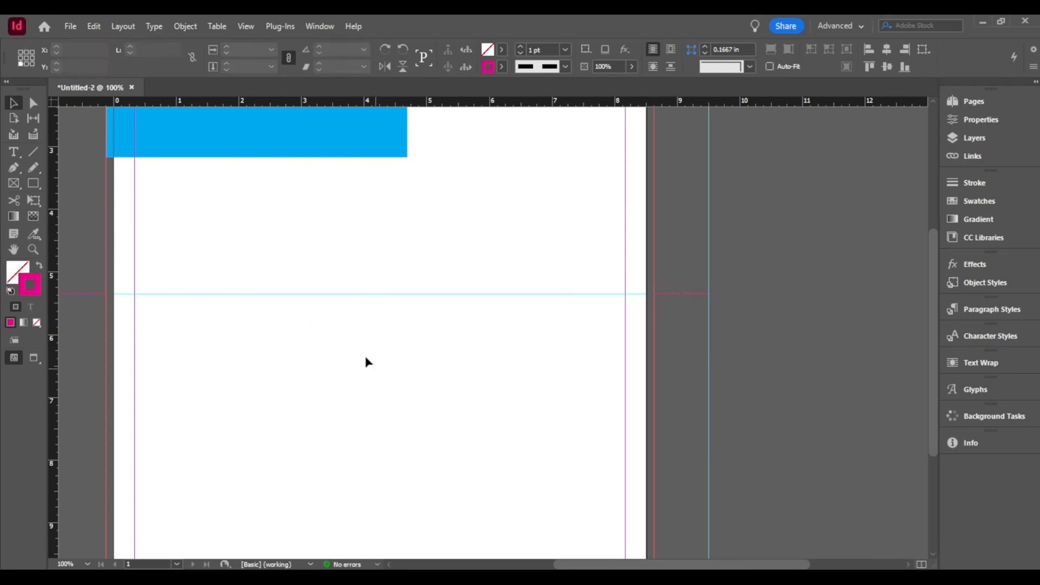
scroll(412, 327, left, 3)
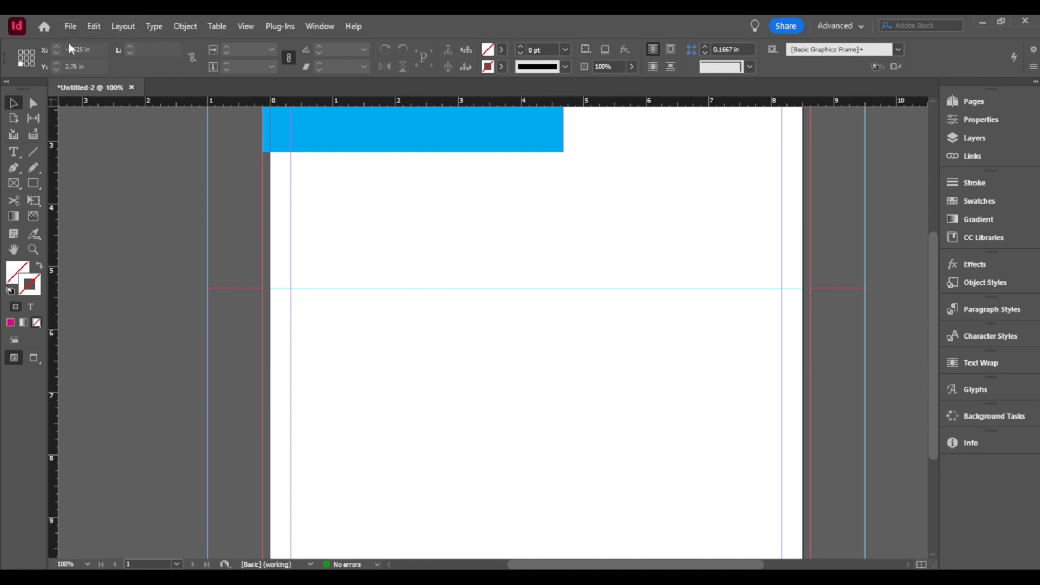
Try to export the document as an Adobe PDF (Print) file over the existing Untitled-2.pdf in Downloads.
click(70, 26)
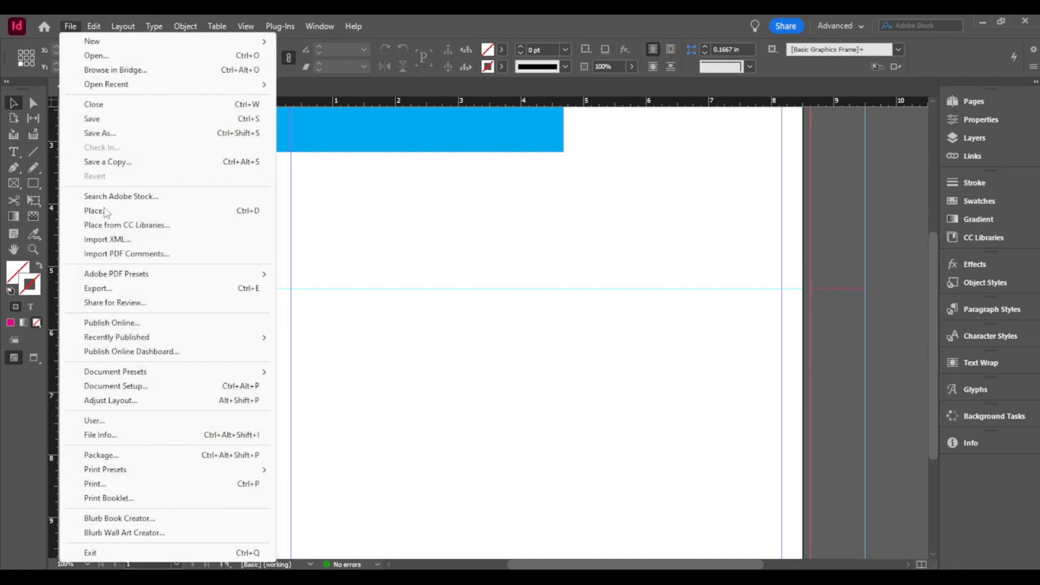
click(100, 288)
click(928, 549)
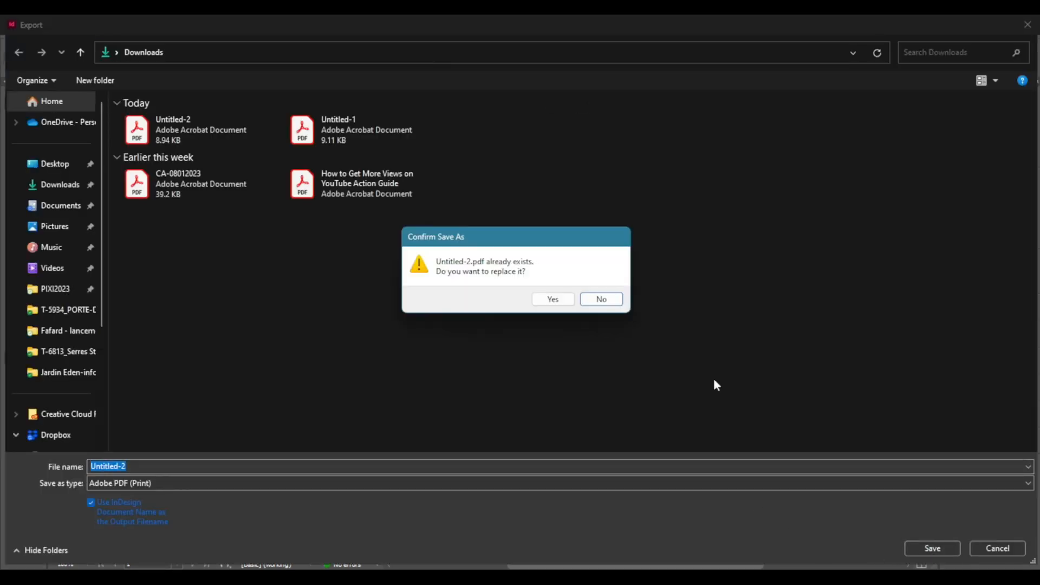
click(539, 299)
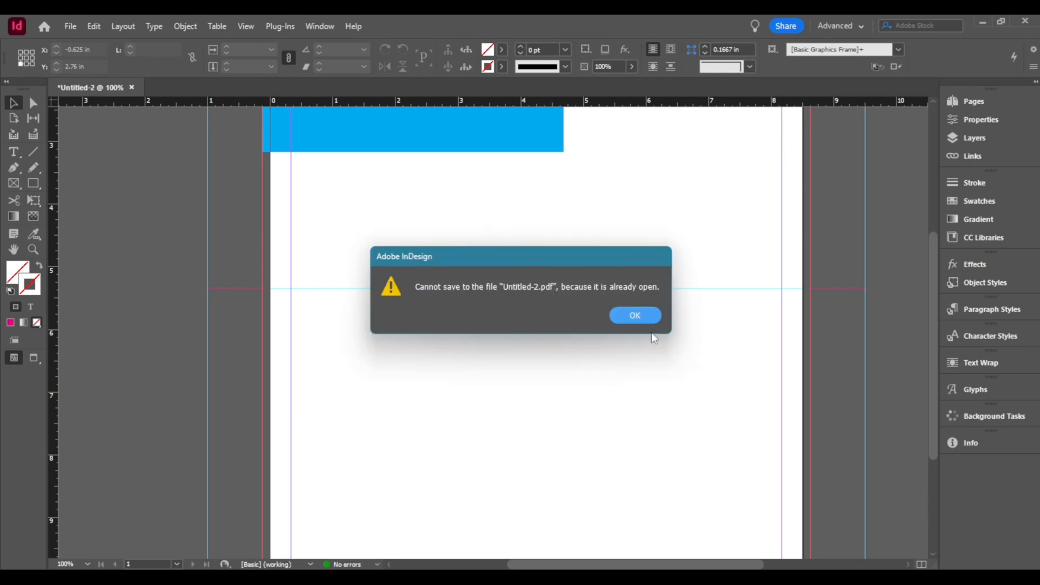
click(643, 316)
Close Untitled-2.pdf in Acrobat and export the InDesign document over it as Adobe PDF (Print) with the modified Press Quality preset.
key(alt+Tab)
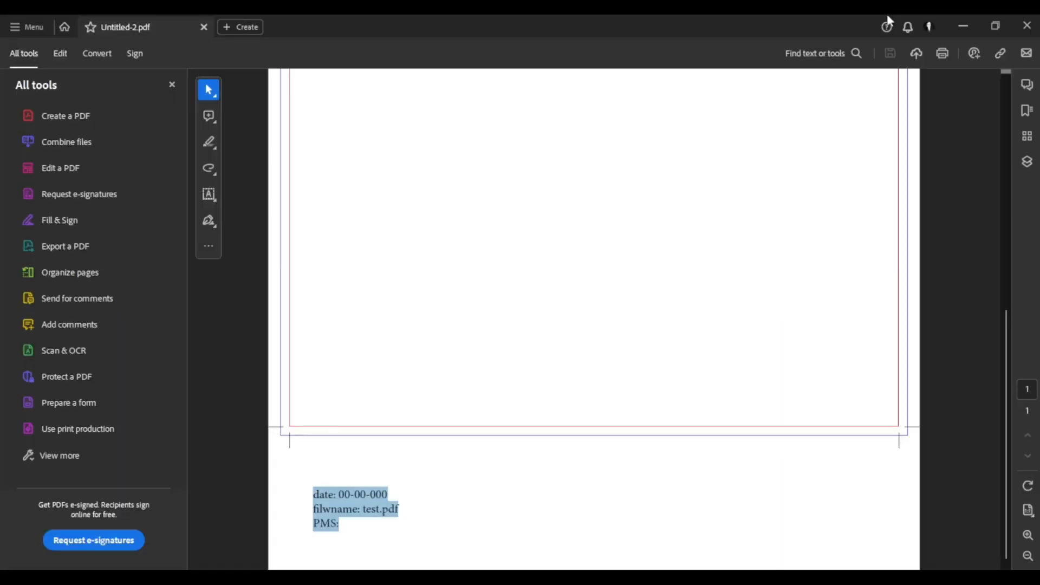
click(1023, 26)
click(70, 26)
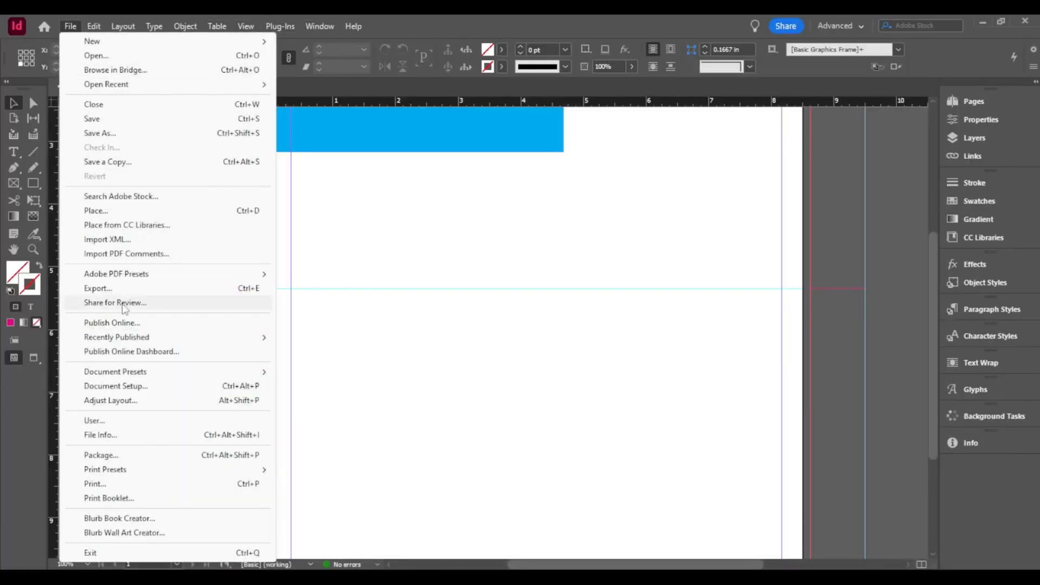
click(157, 287)
click(932, 550)
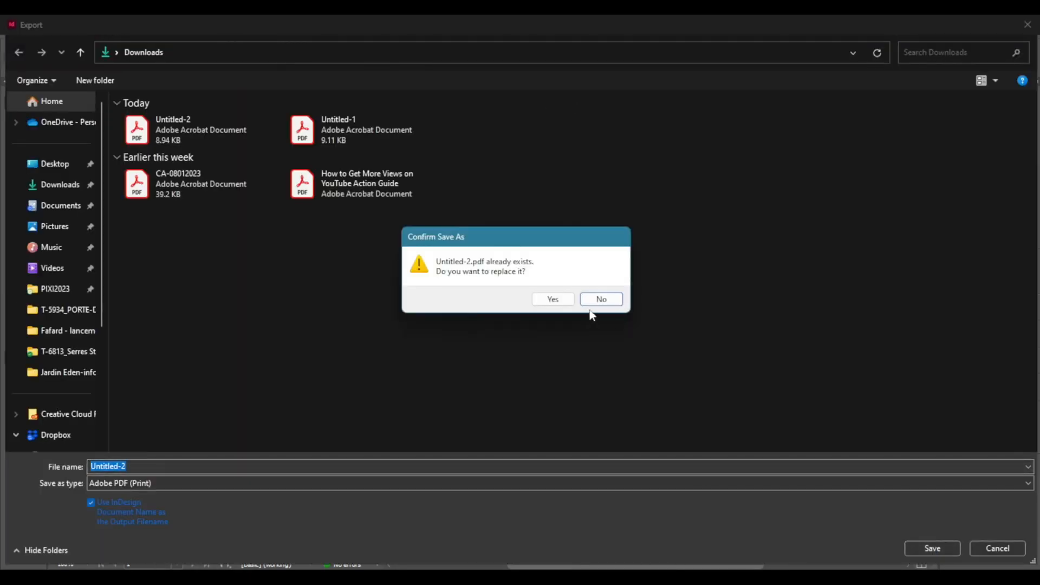
click(593, 306)
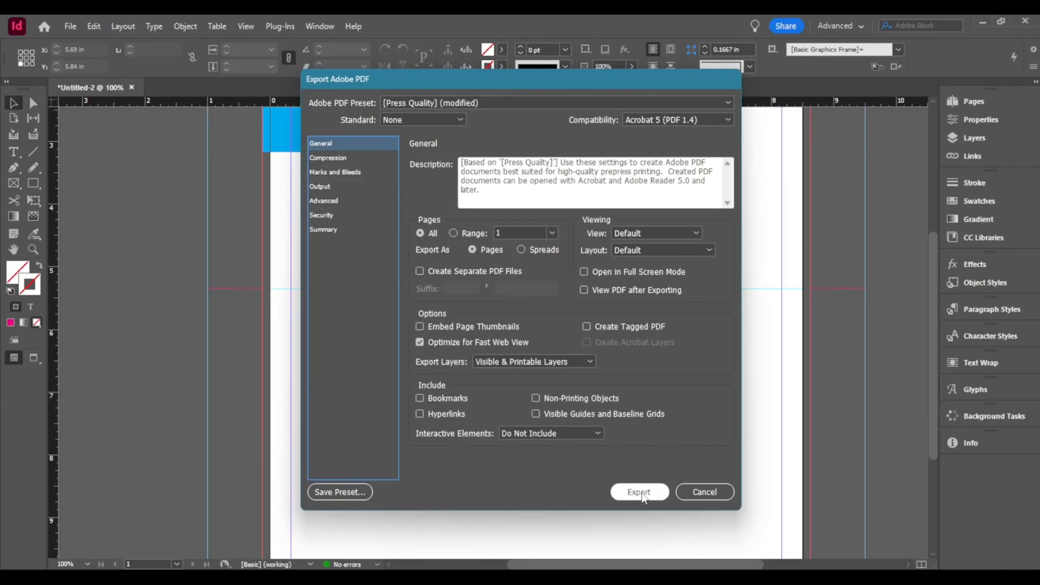
click(641, 495)
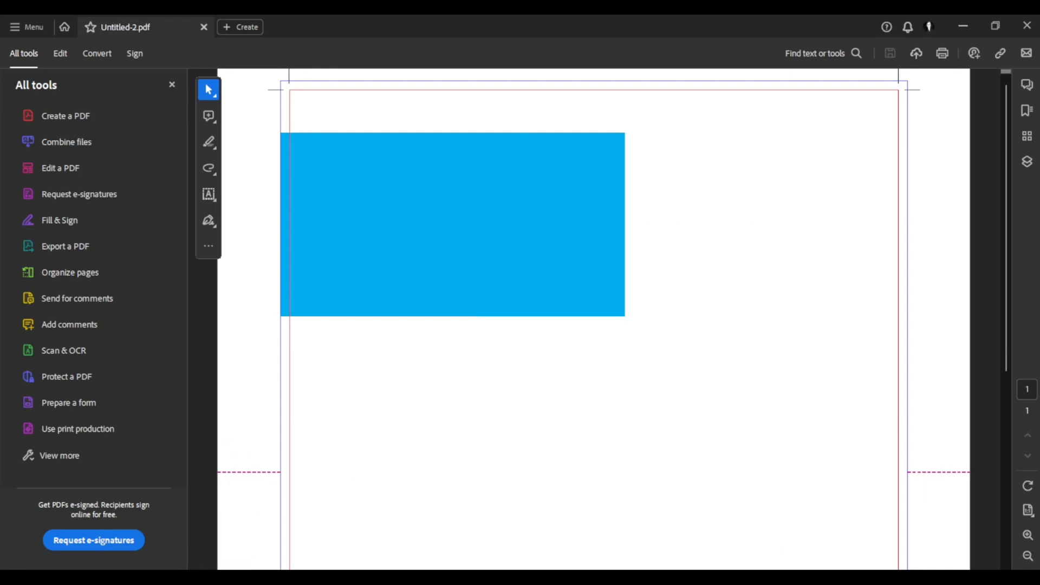
Examine the dashed lines in the side slugs and the printer's marks in the exported Untitled-2.pdf, and close the PDF.
scroll(782, 395, down, 2)
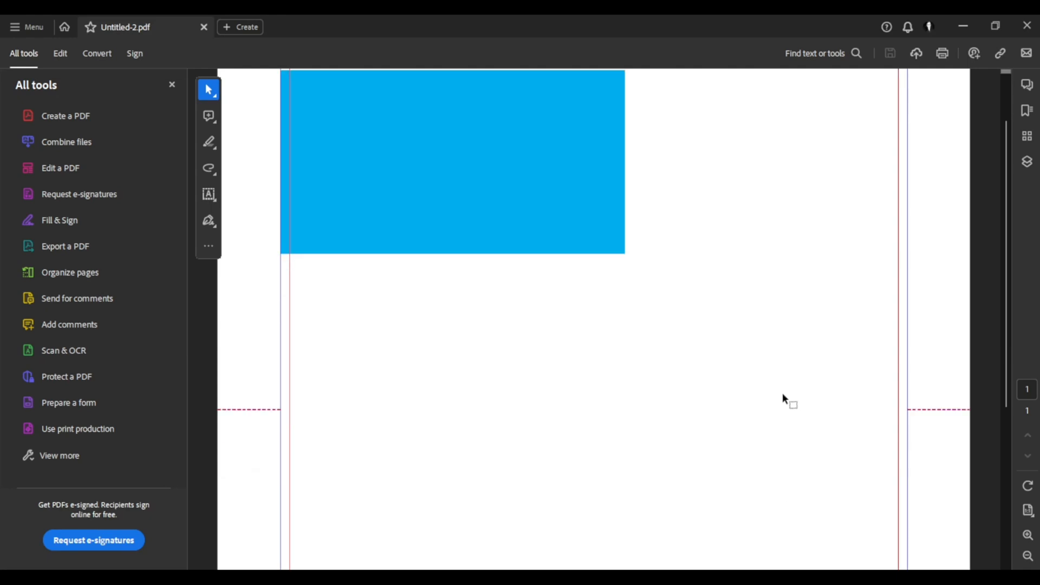
scroll(783, 395, down, 2)
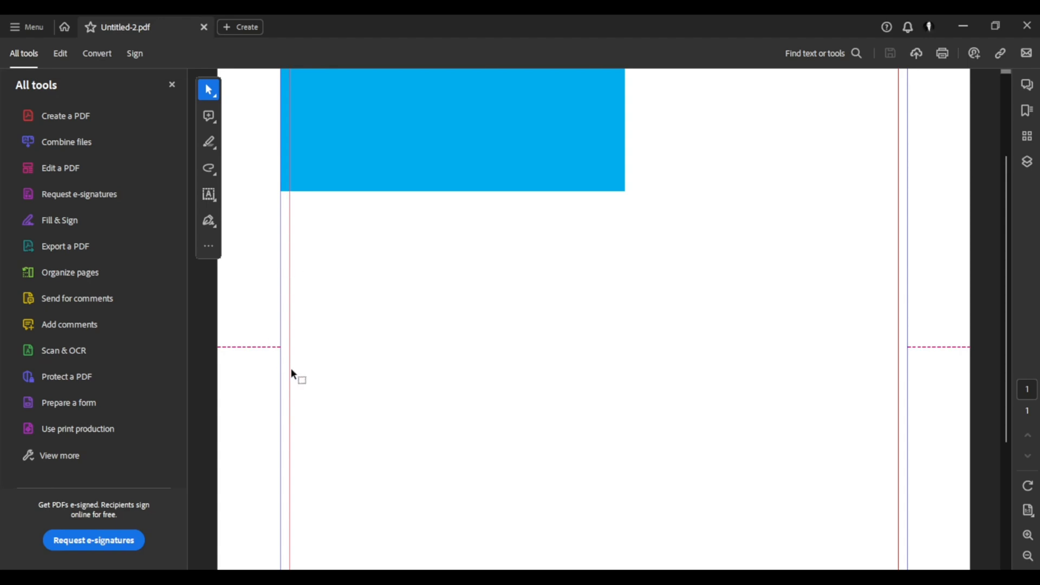
scroll(376, 327, down, 5)
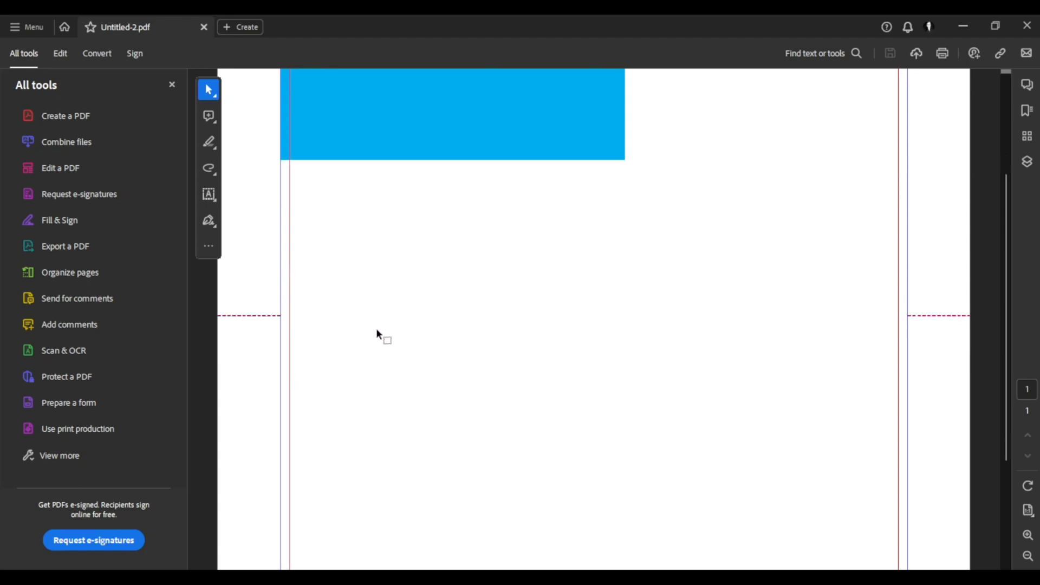
scroll(488, 341, up, 3)
scroll(499, 345, up, 8)
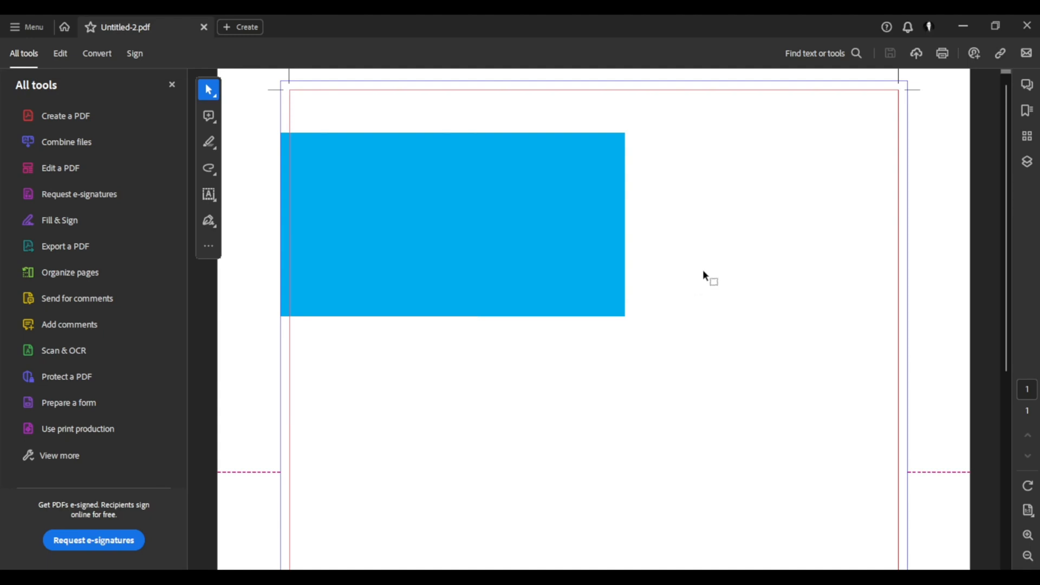
click(1027, 27)
Start another export of the document with the dashed slug lines.
scroll(484, 278, up, 5)
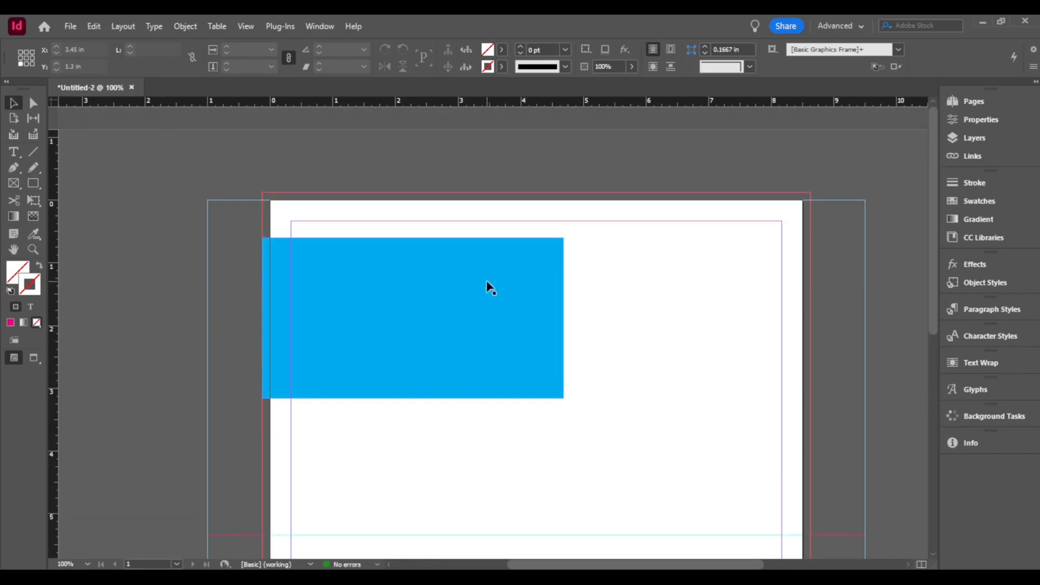
scroll(488, 282, down, 10)
scroll(485, 274, up, 8)
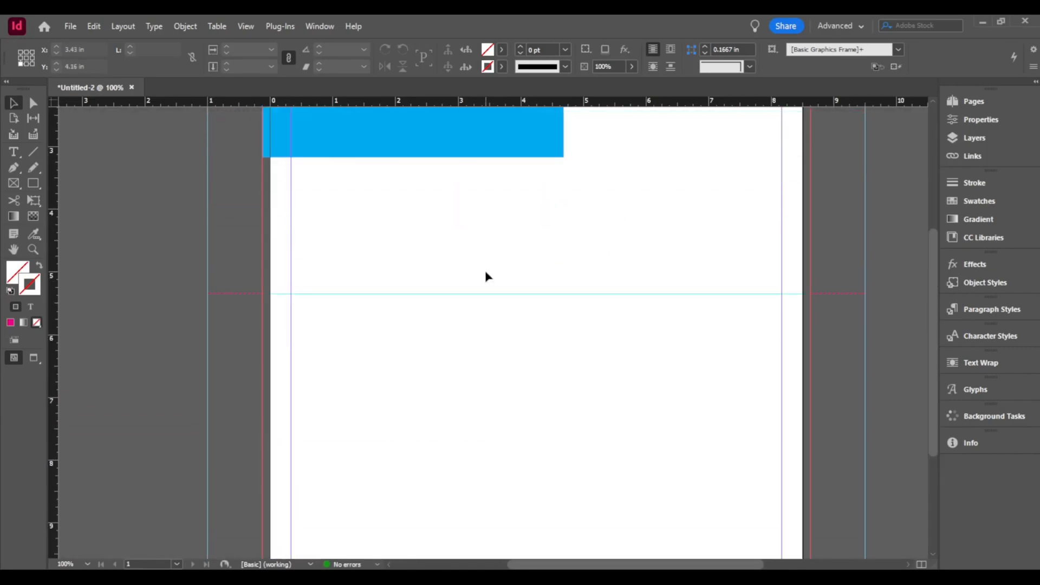
scroll(488, 276, up, 2)
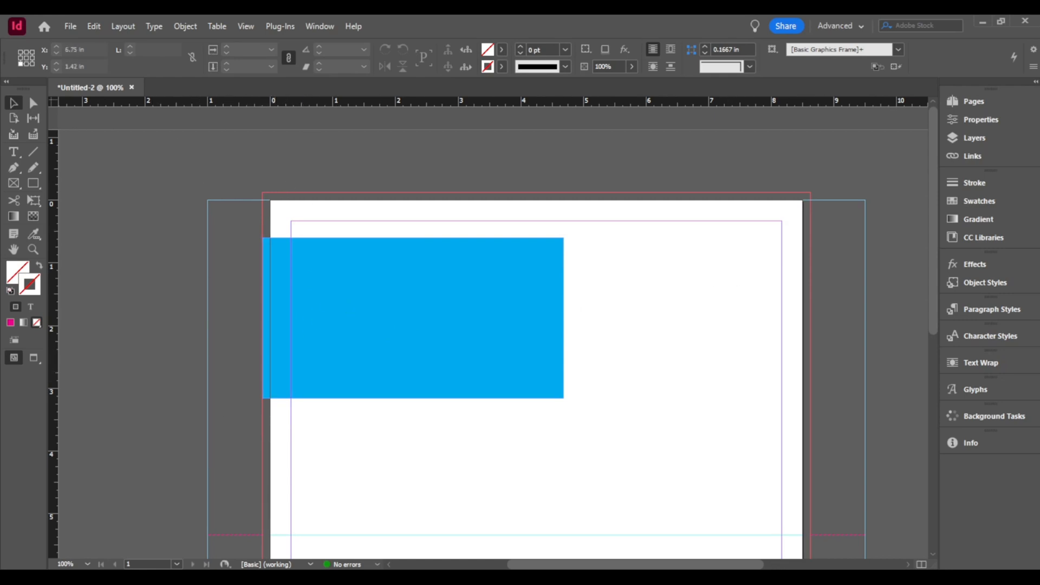
key(ctrl+e)
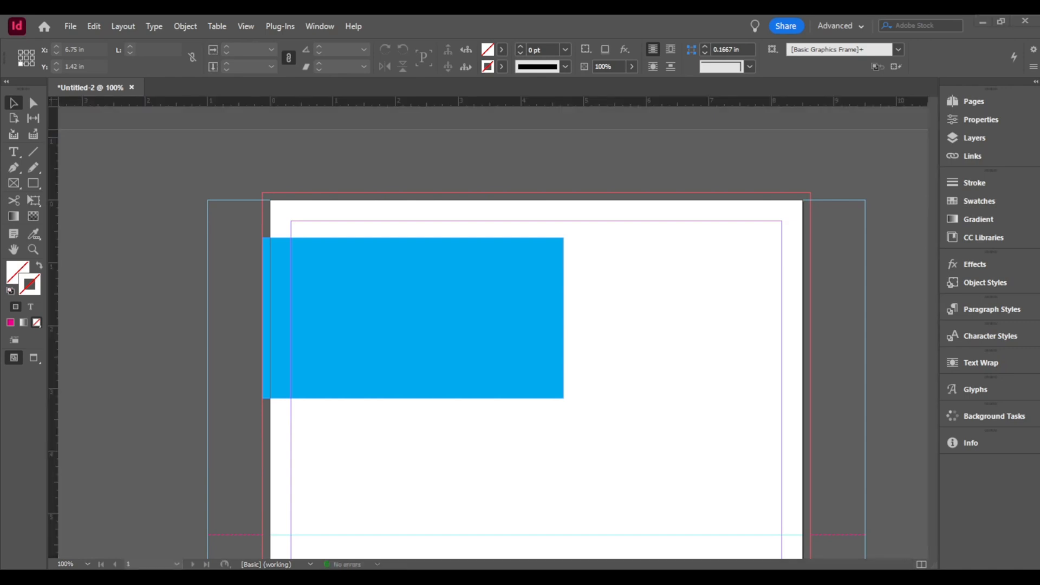